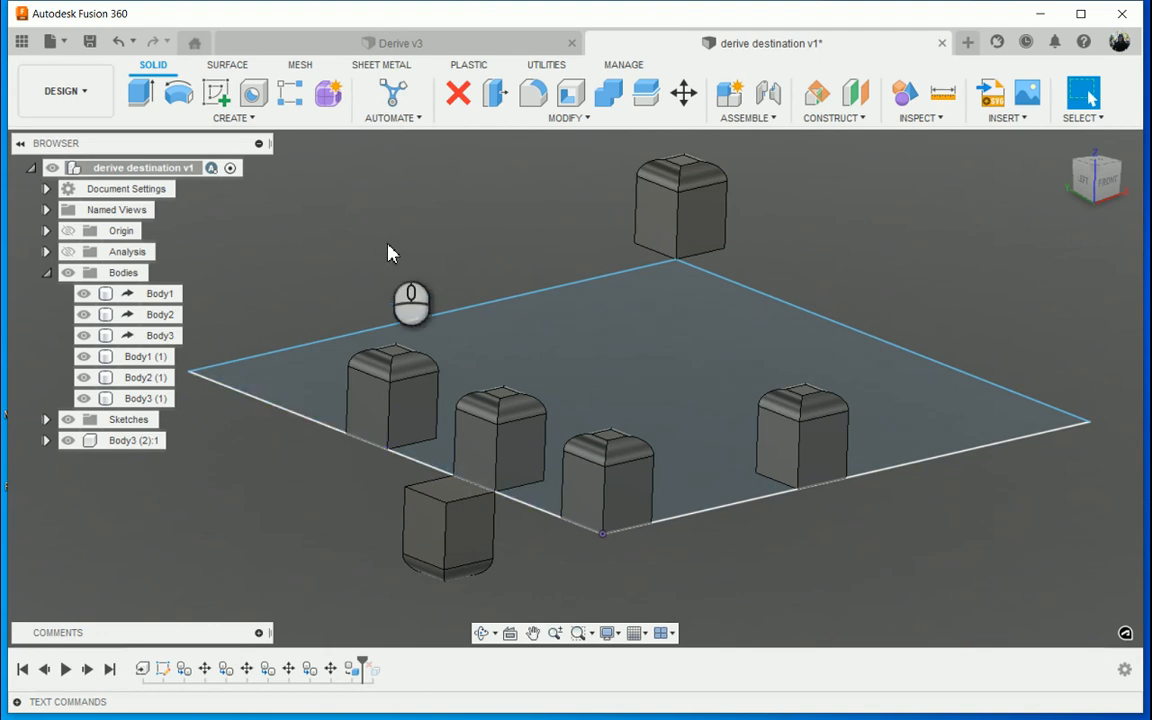
# Step: Select a side face of the rear block, select Body3 (1) in the browser, and clear the selection
pyautogui.click(700, 225)
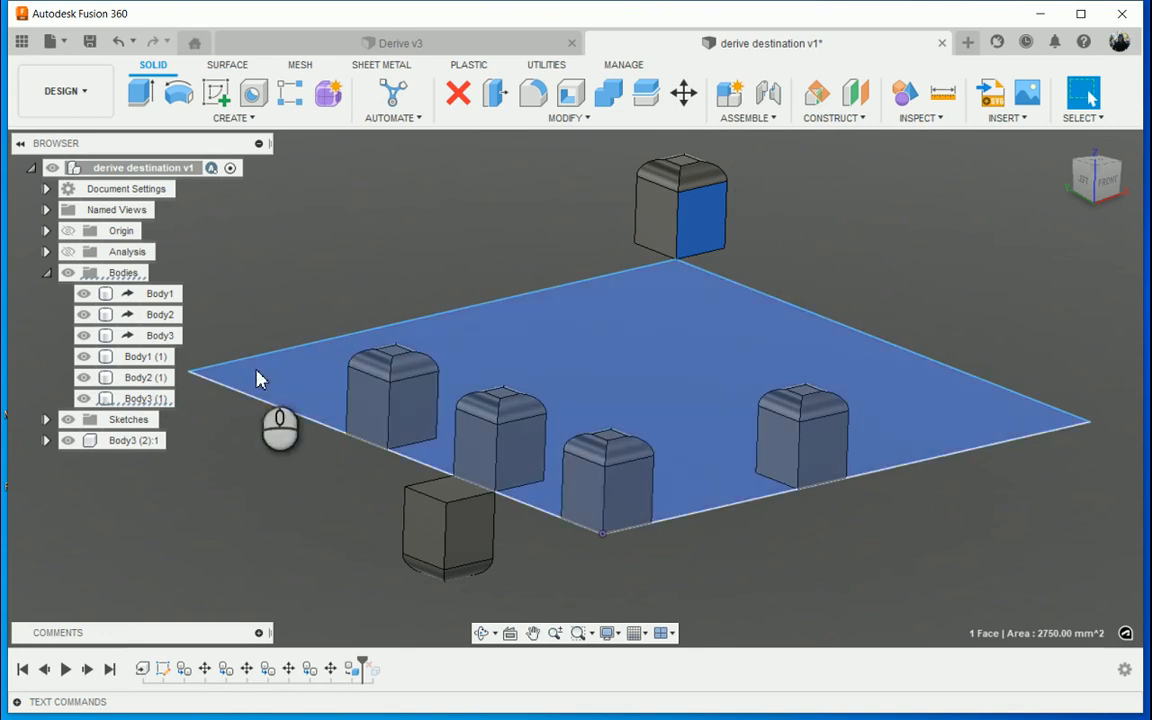
pyautogui.click(145, 399)
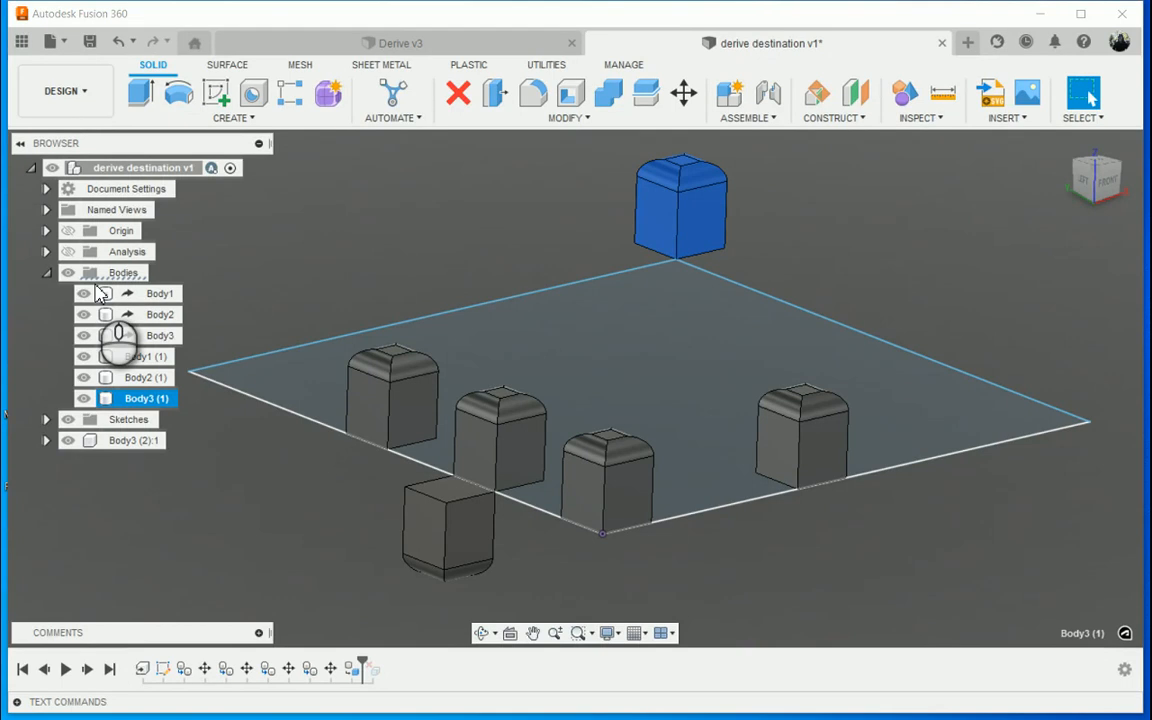
pyautogui.click(470, 224)
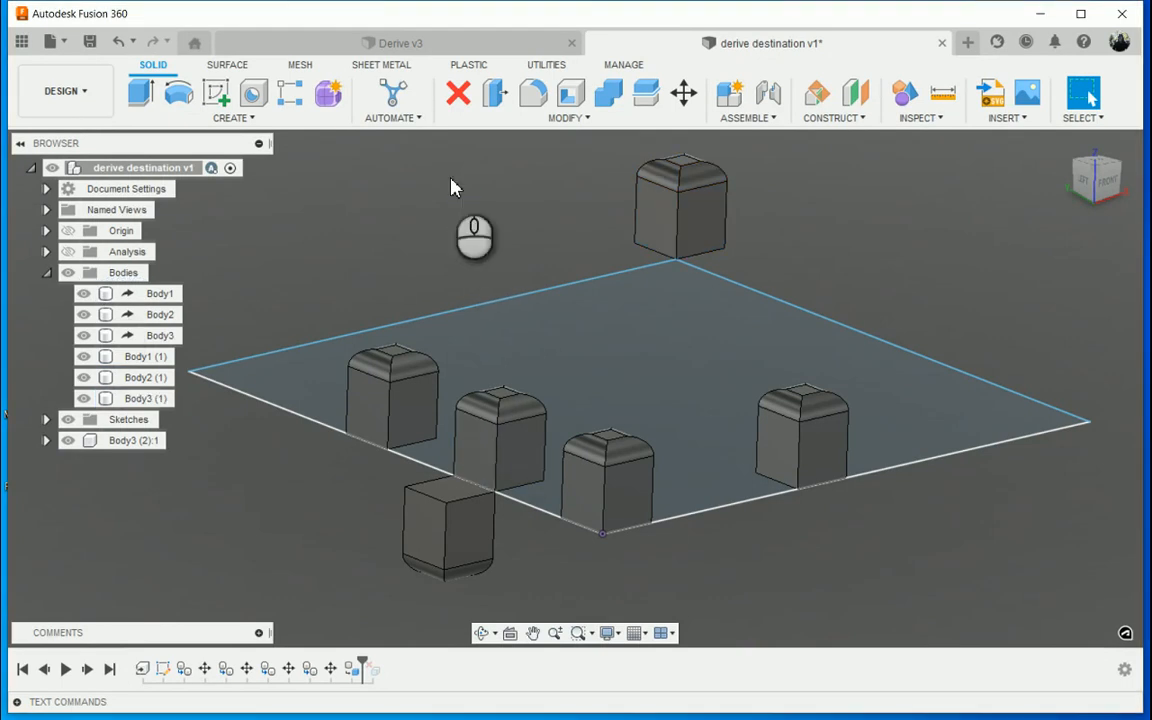
# Step: Use Window Selection with crossing boxes to select all the bodies, and then only Body1 (1), Body3 (1) and the sketch profile
pyautogui.click(1091, 121)
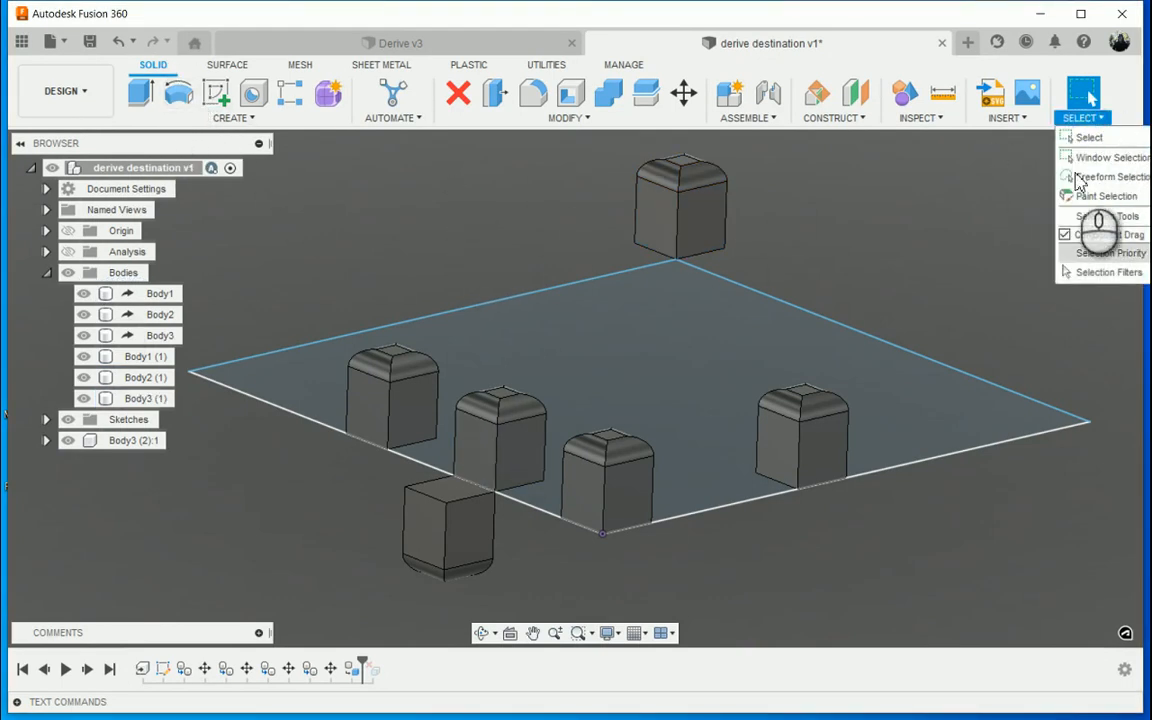
pyautogui.click(545, 64)
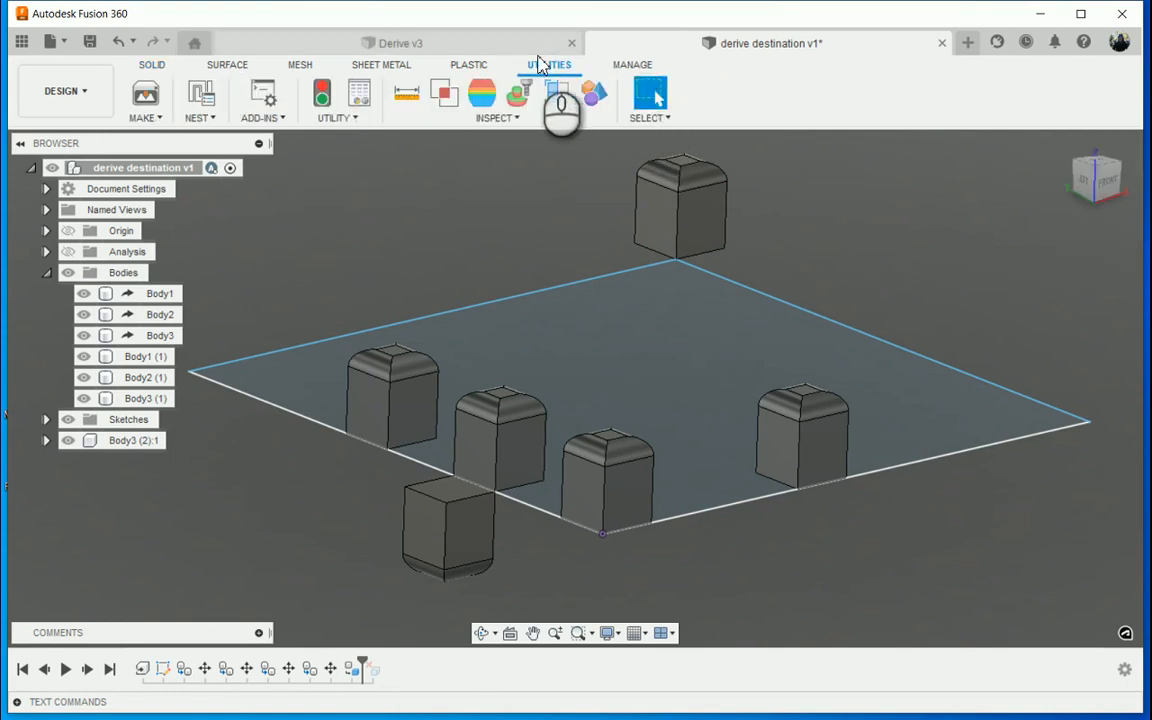
pyautogui.click(660, 121)
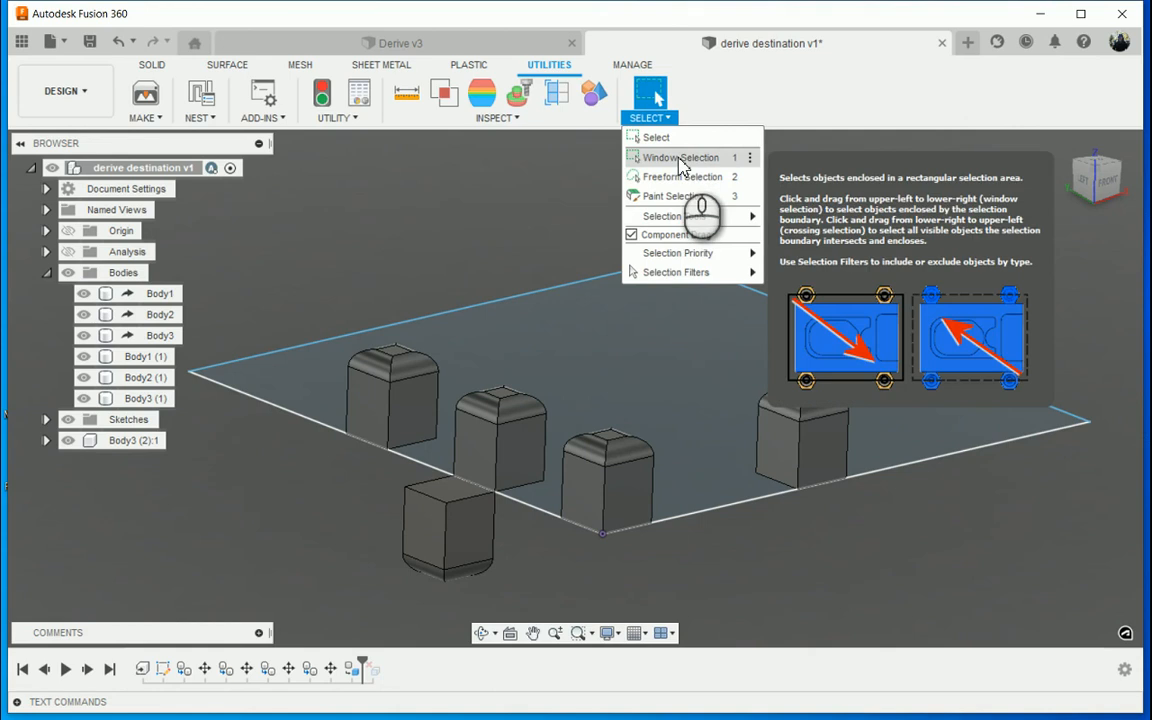
pyautogui.click(680, 160)
pyautogui.moveTo(950, 250); pyautogui.dragTo(297, 547)
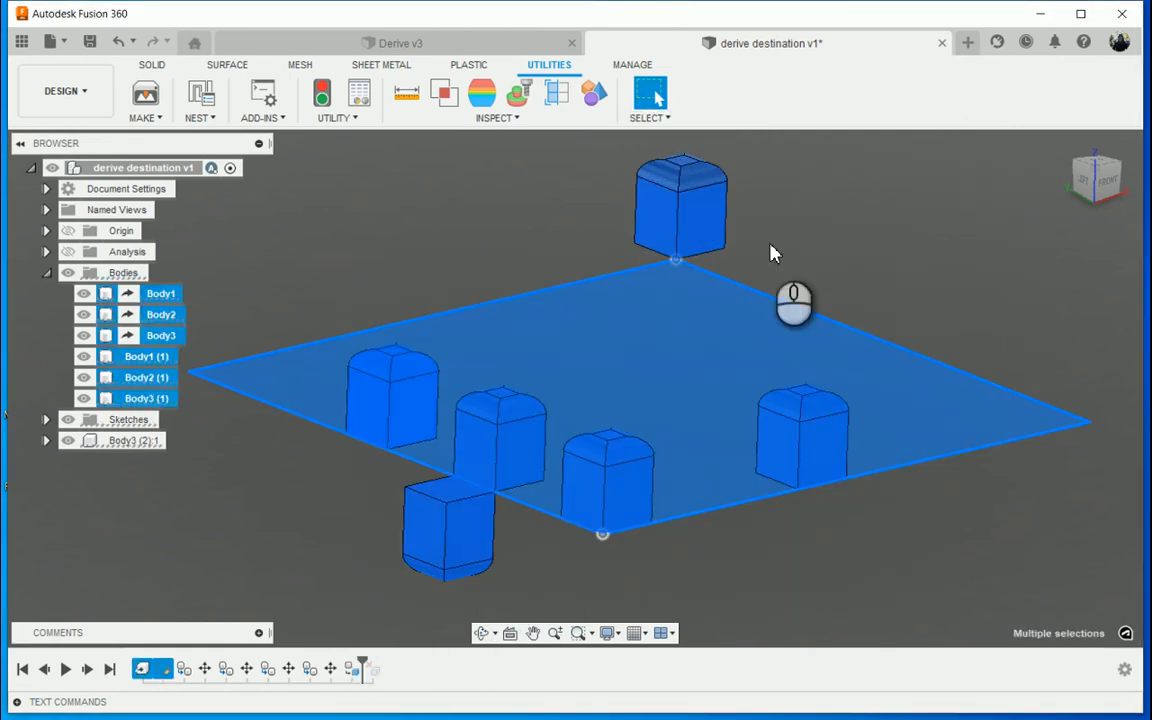
pyautogui.moveTo(968, 252); pyautogui.dragTo(700, 580)
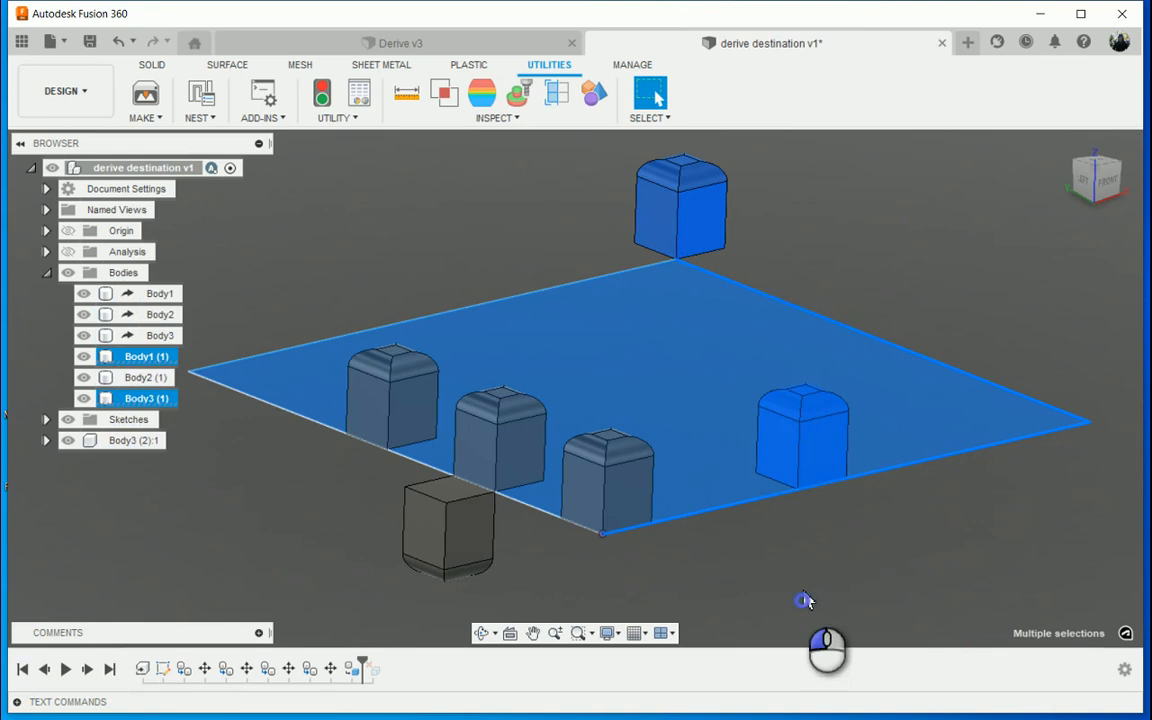
# Step: Fully enclose Body1 (1) in a left-to-right selection window
pyautogui.moveTo(627, 570); pyautogui.dragTo(1030, 222)
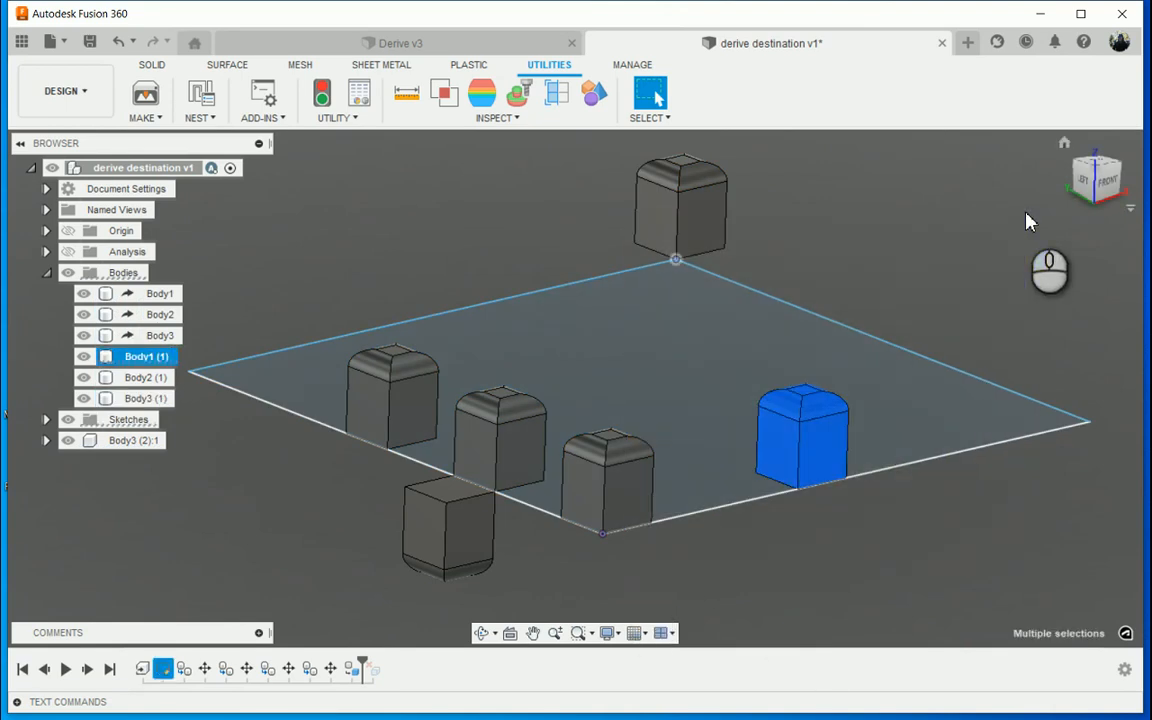
pyautogui.moveTo(987, 599); pyautogui.dragTo(1010, 628)
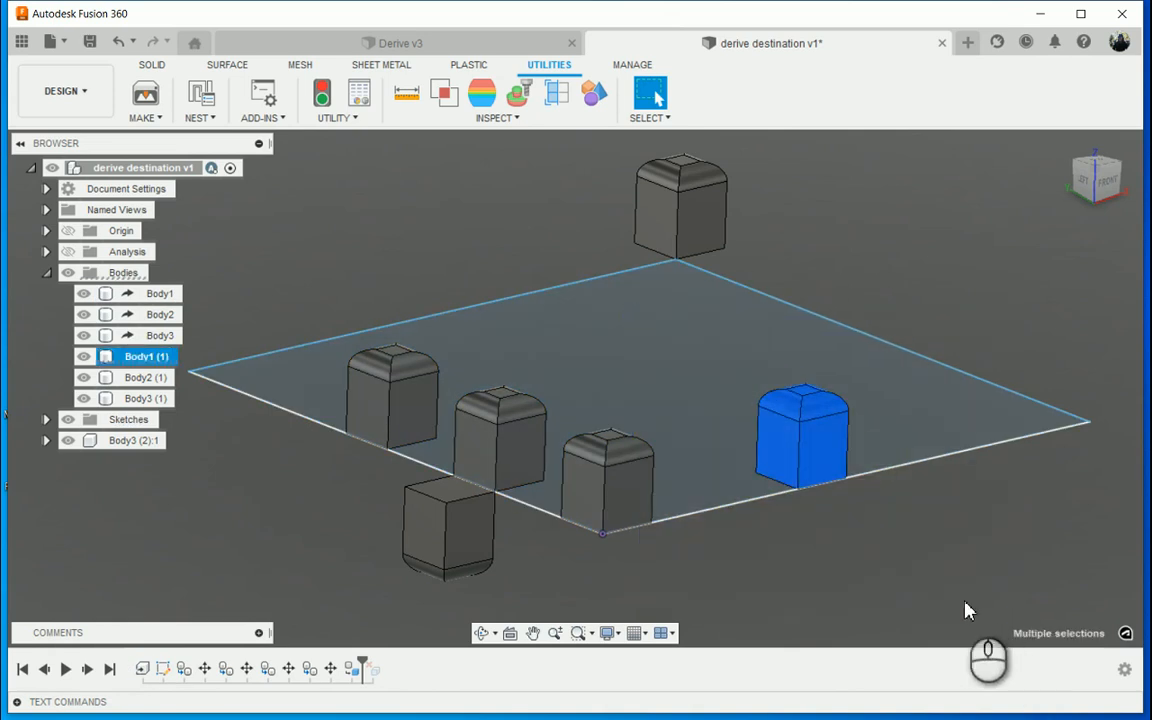
pyautogui.click(898, 427)
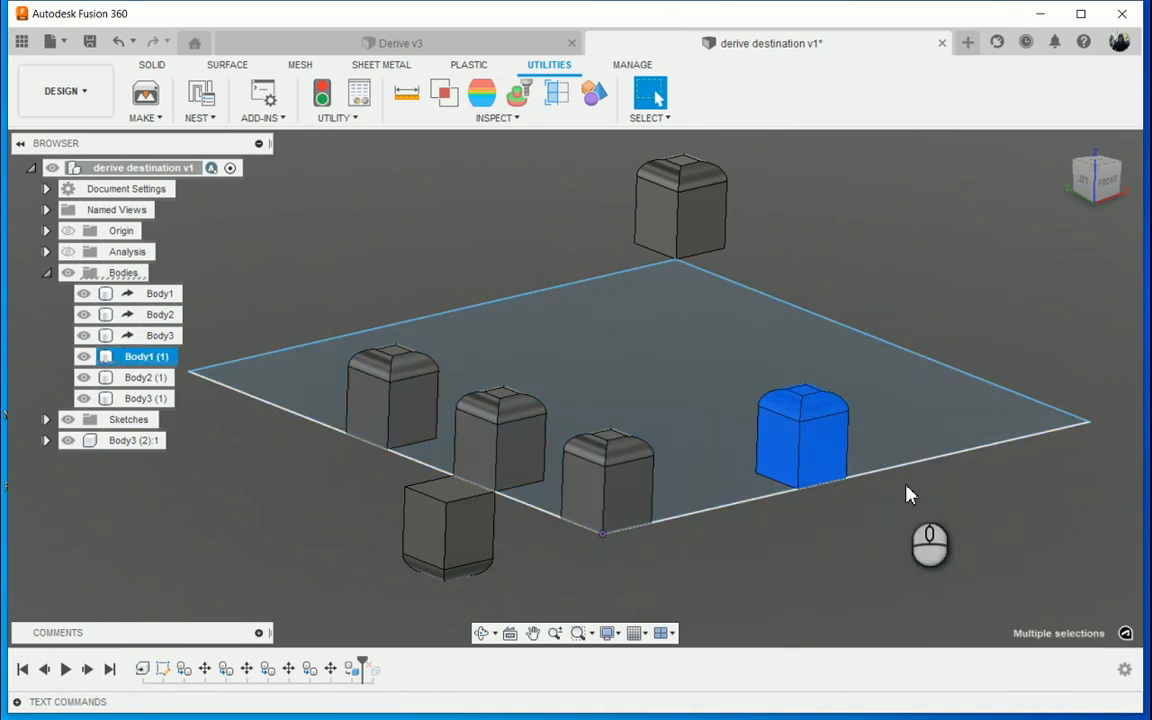
# Step: Select around Body1 (1) first with a crossing box and then with an enclosing window
pyautogui.moveTo(966, 577); pyautogui.dragTo(702, 347)
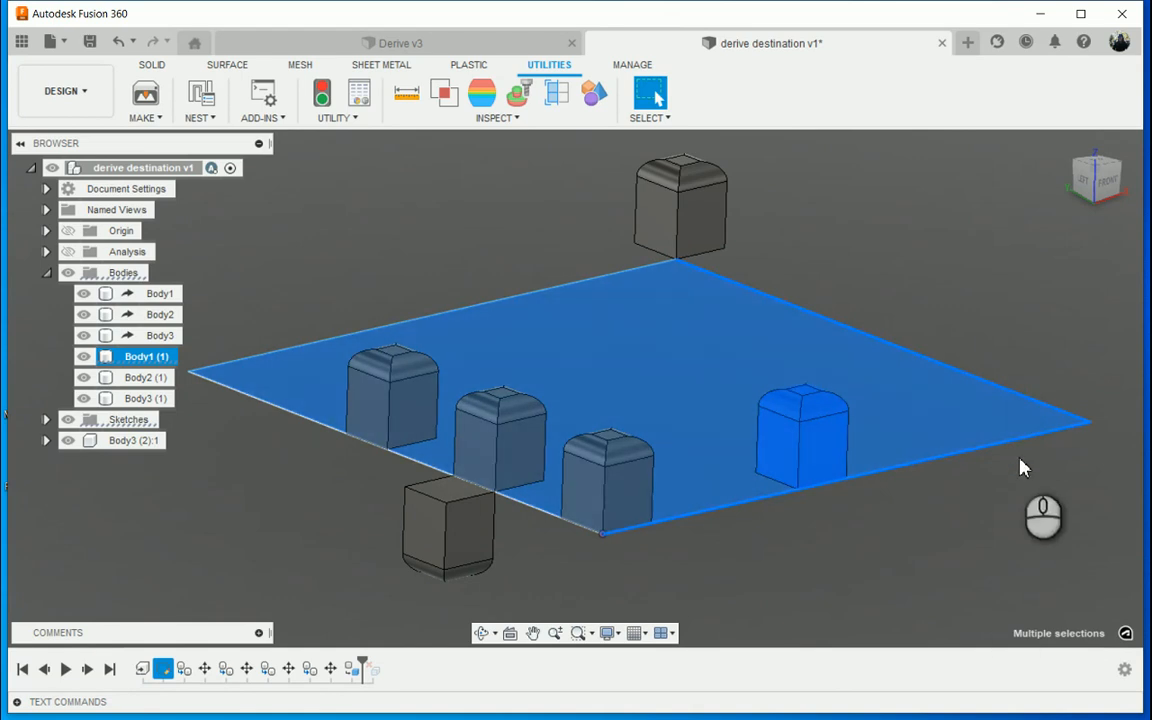
pyautogui.moveTo(679, 582); pyautogui.dragTo(866, 332)
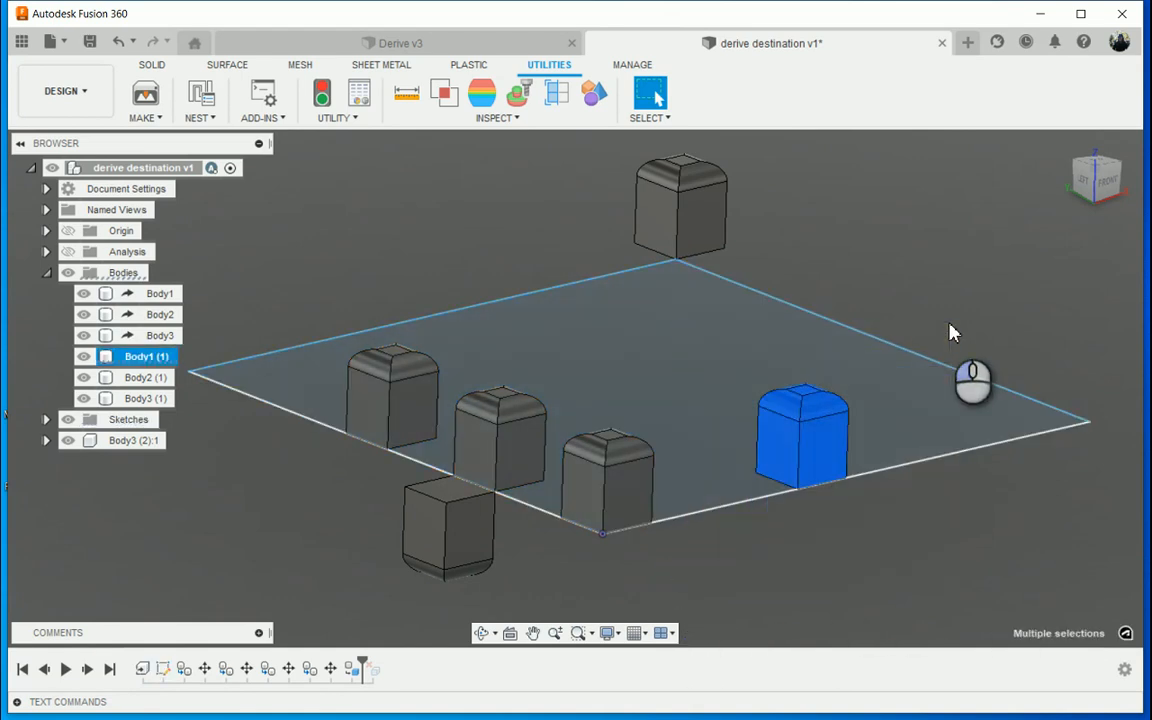
pyautogui.click(855, 422)
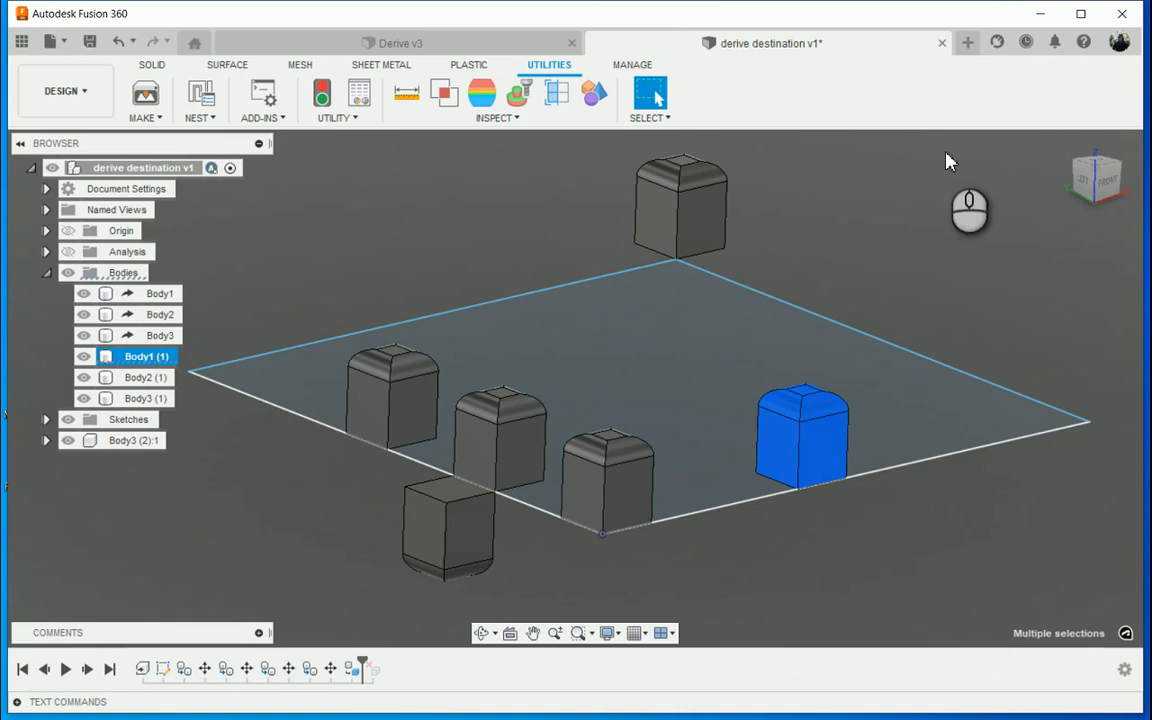
# Step: Use Freeform Selection to lasso the sketch geometry and then Body1, Body2, Body1 (1) and Body3 (1), and clear the selection
pyautogui.click(660, 118)
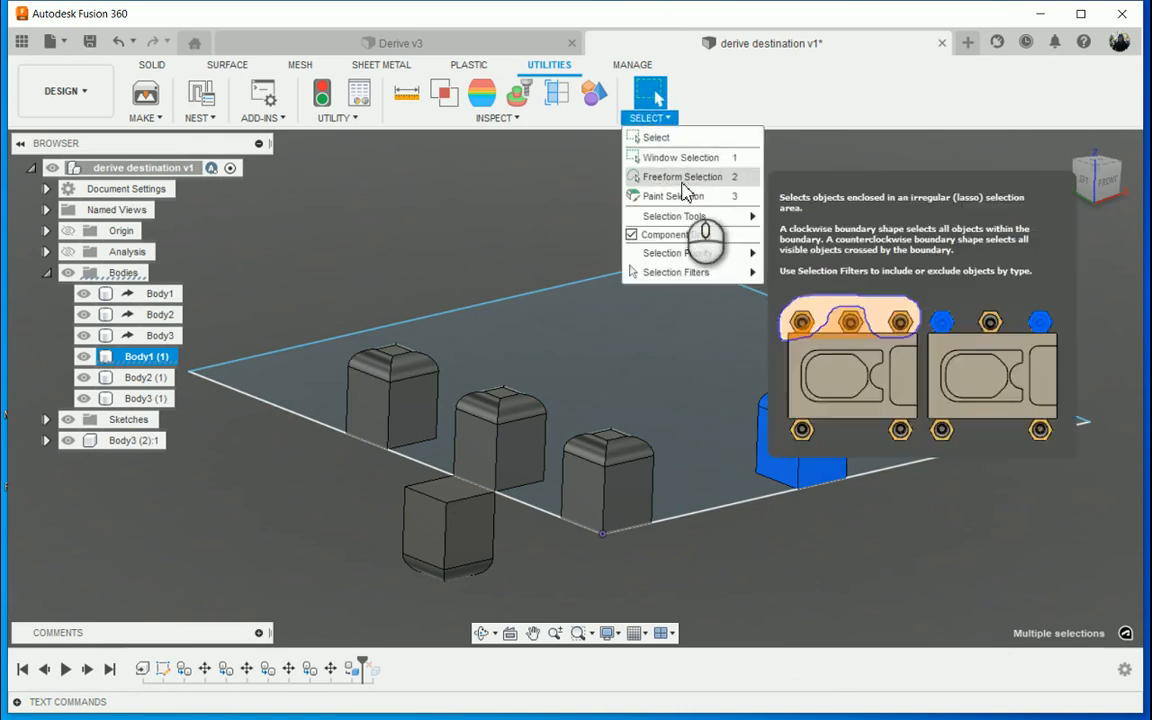
pyautogui.click(684, 178)
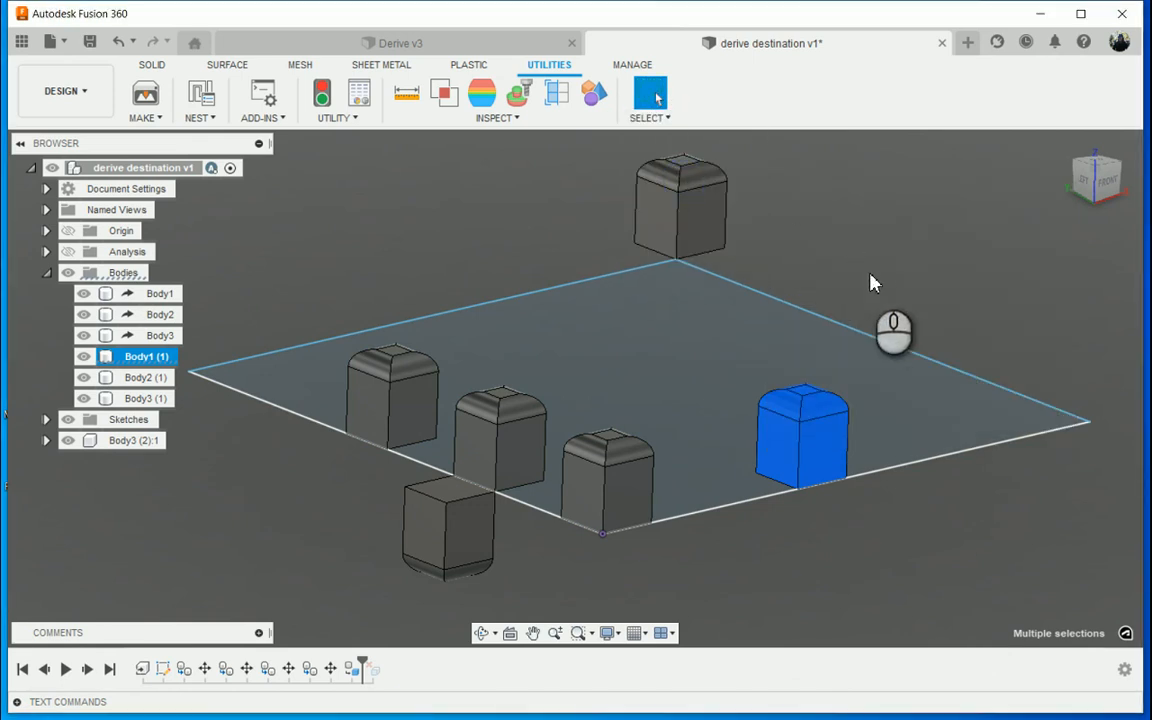
pyautogui.moveTo(928, 305)
pyautogui.mouseDown()
pyautogui.moveTo(770, 165)
pyautogui.moveTo(357, 342)
pyautogui.moveTo(296, 612)
pyautogui.moveTo(545, 533)
pyautogui.moveTo(612, 577)
pyautogui.moveTo(648, 556)
pyautogui.moveTo(792, 591)
pyautogui.moveTo(846, 326)
pyautogui.moveTo(716, 140)
pyautogui.moveTo(446, 260)
pyautogui.mouseUp()
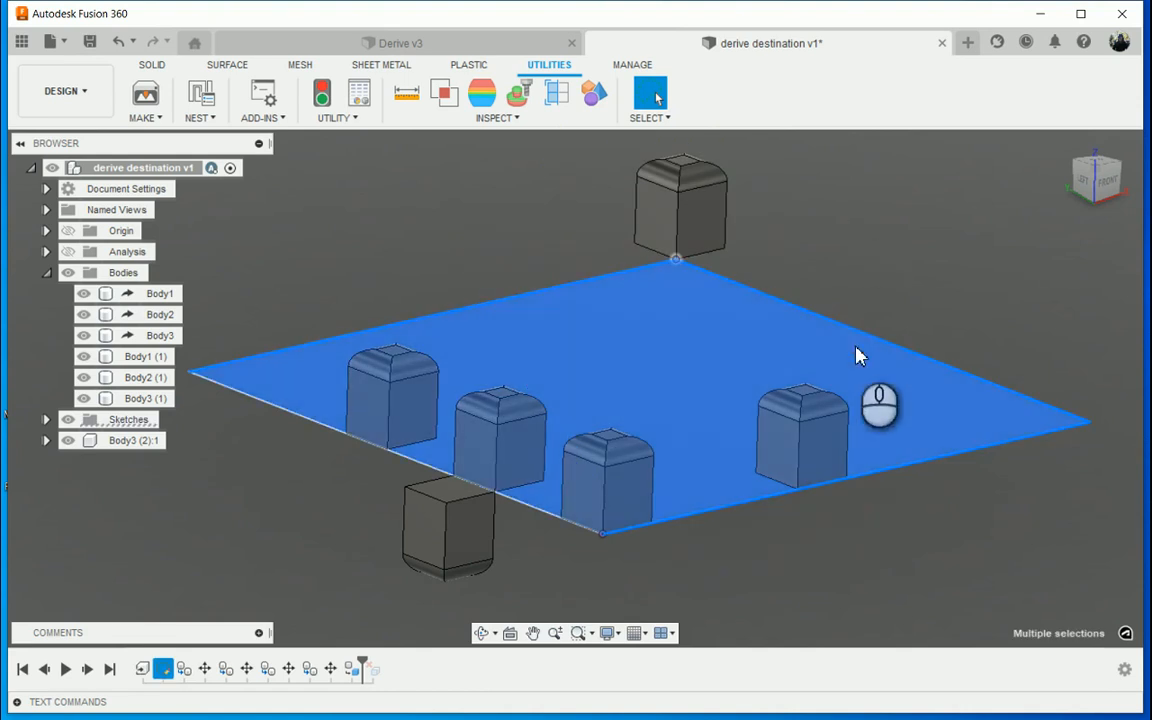
pyautogui.moveTo(858, 535)
pyautogui.mouseDown()
pyautogui.moveTo(527, 496)
pyautogui.moveTo(537, 230)
pyautogui.moveTo(892, 249)
pyautogui.mouseUp()
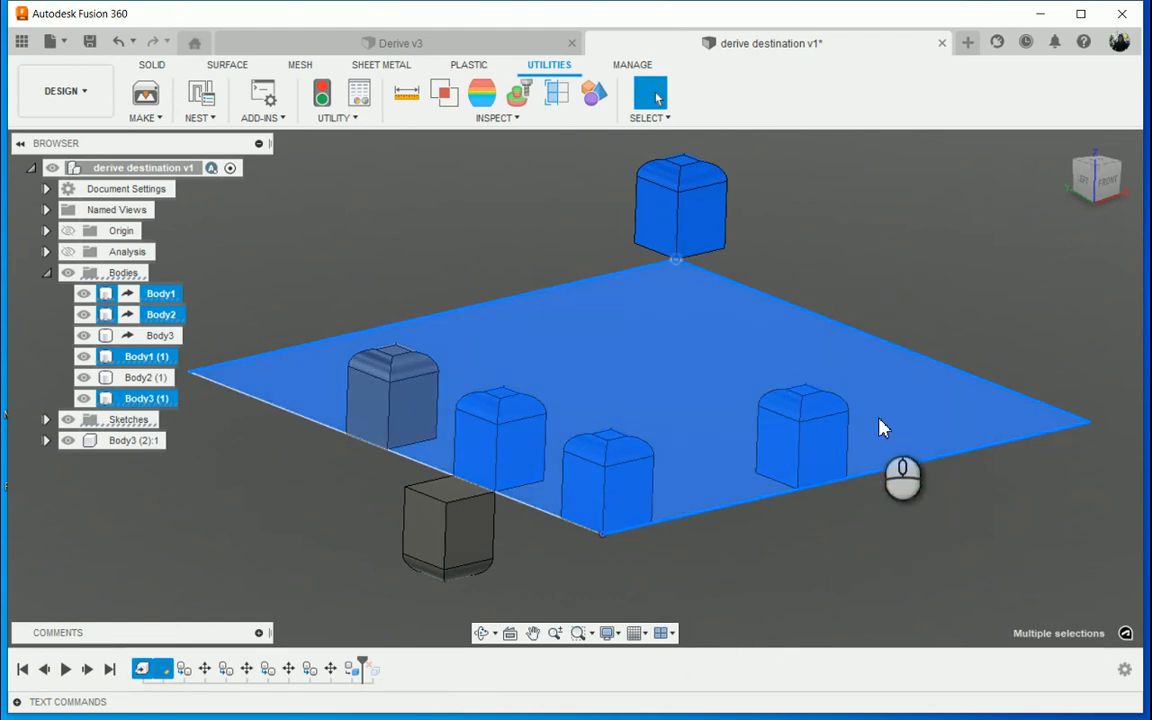
pyautogui.click(927, 590)
pyautogui.click(857, 585)
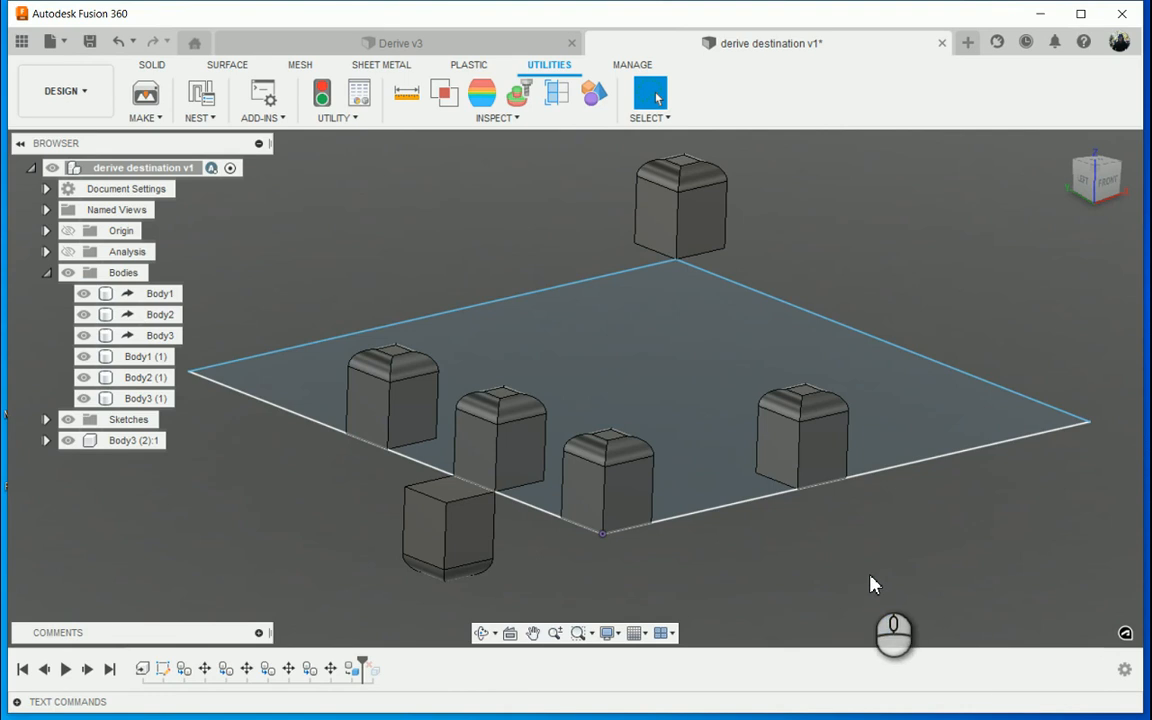
# Step: Lasso Body1 (1) and Body3 (1) with a counterclockwise freeform boundary, replace it with a lasso of the sketch geometry, and clear it
pyautogui.moveTo(836, 568)
pyautogui.mouseDown()
pyautogui.moveTo(951, 411)
pyautogui.moveTo(955, 253)
pyautogui.moveTo(757, 150)
pyautogui.moveTo(612, 145)
pyautogui.moveTo(558, 239)
pyautogui.moveTo(624, 361)
pyautogui.mouseUp()
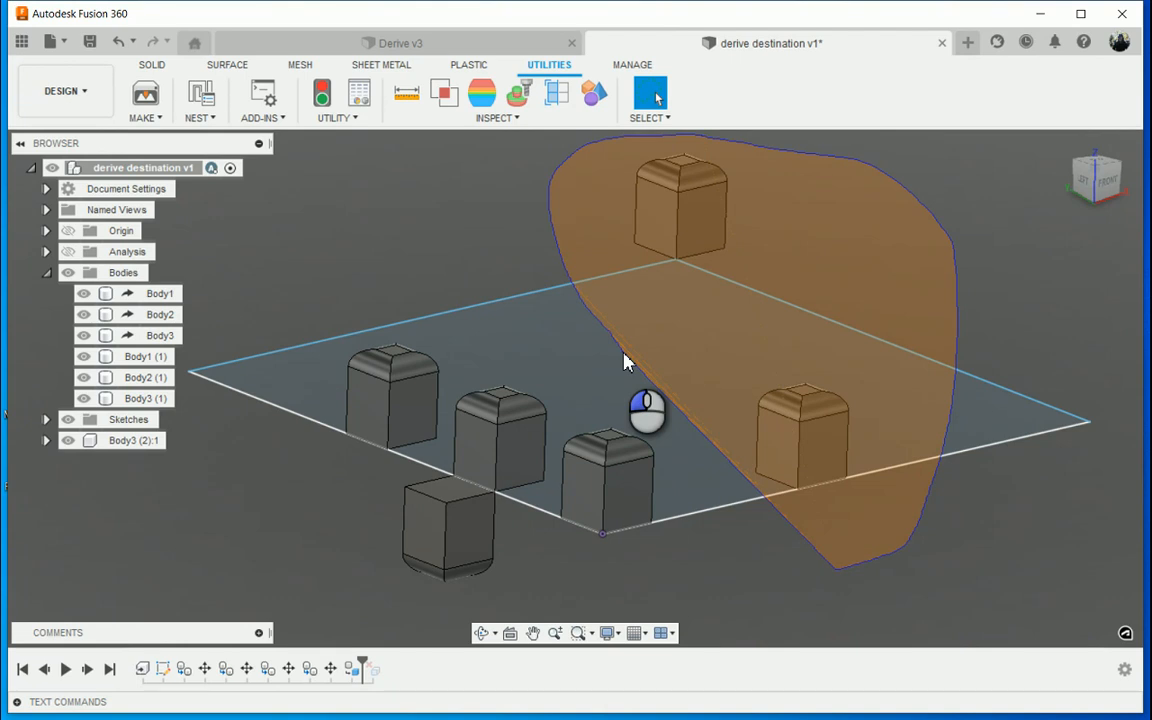
pyautogui.moveTo(624, 361); pyautogui.dragTo(626, 362)
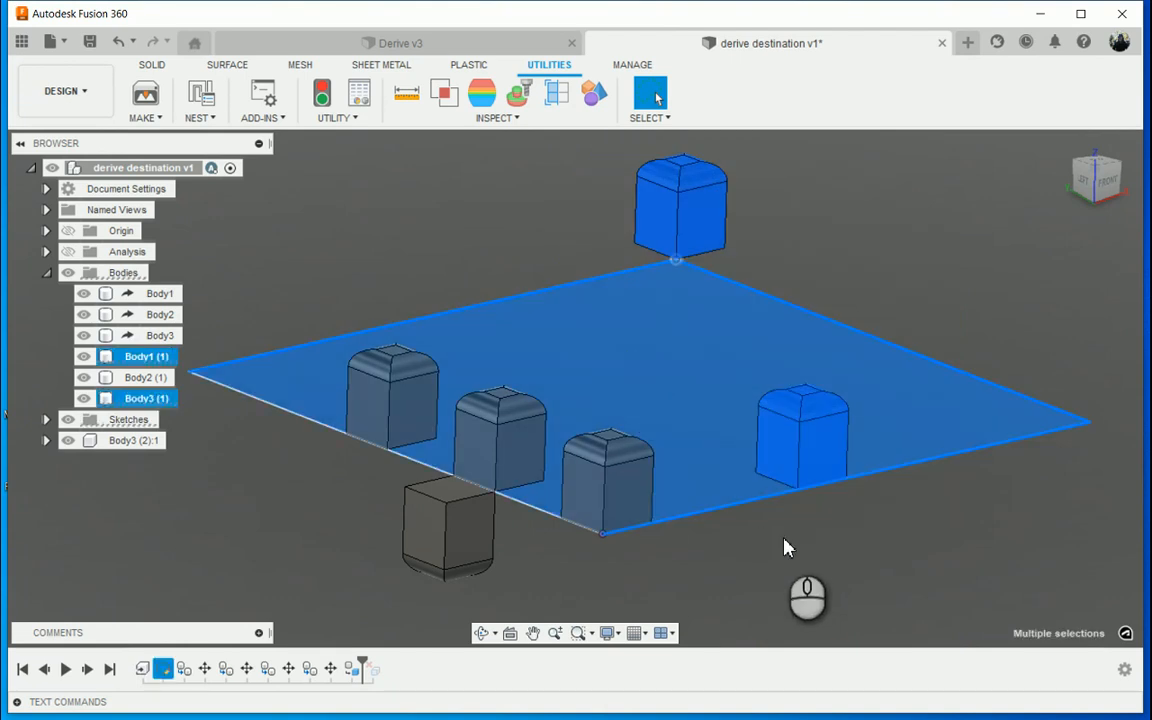
pyautogui.moveTo(848, 560)
pyautogui.mouseDown()
pyautogui.moveTo(861, 571)
pyautogui.moveTo(714, 407)
pyautogui.moveTo(594, 116)
pyautogui.moveTo(890, 226)
pyautogui.moveTo(918, 276)
pyautogui.mouseUp()
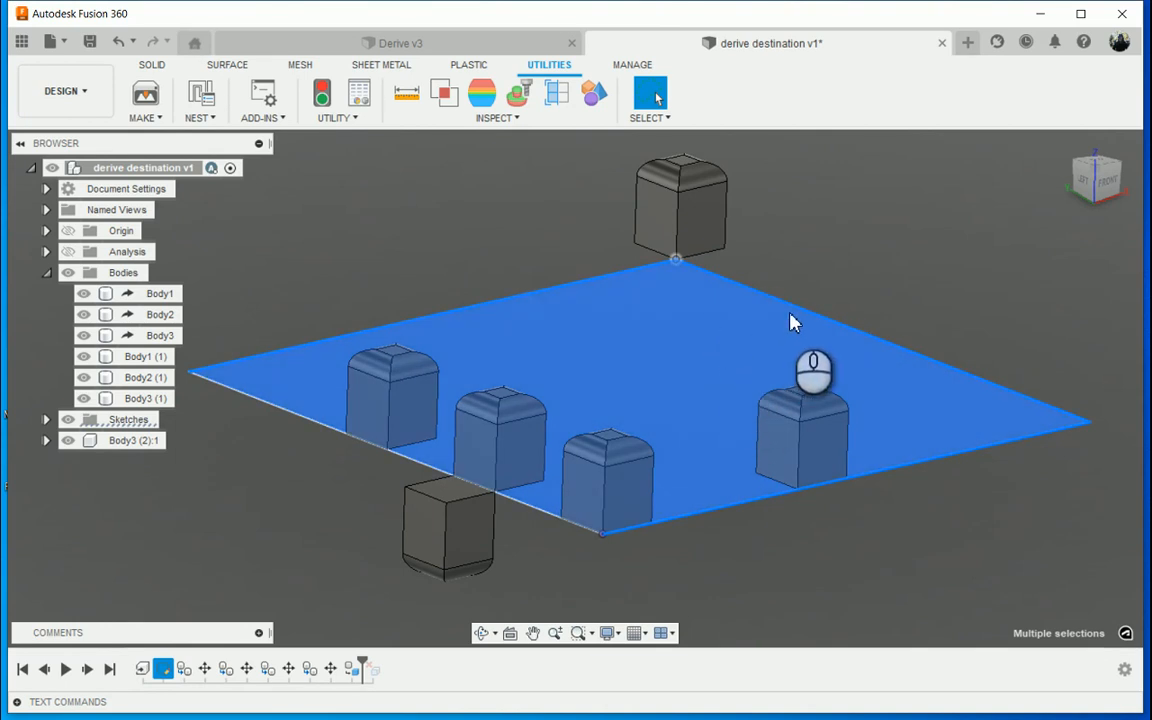
pyautogui.click(738, 576)
# Step: Draw a clockwise freeform boundary around Body3 (1) and Body1 (1) to select them, and clear the selection
pyautogui.moveTo(740, 576)
pyautogui.mouseDown()
pyautogui.moveTo(633, 337)
pyautogui.moveTo(607, 231)
pyautogui.moveTo(630, 160)
pyautogui.moveTo(697, 154)
pyautogui.moveTo(800, 203)
pyautogui.moveTo(930, 320)
pyautogui.moveTo(995, 497)
pyautogui.mouseUp()
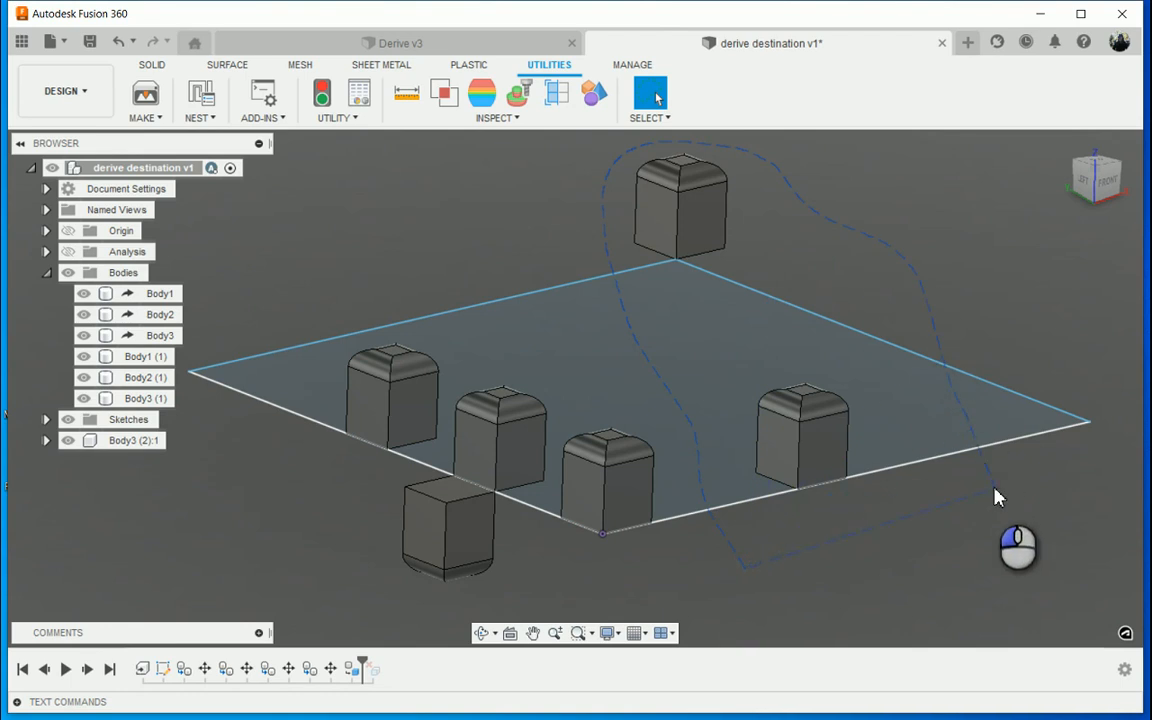
pyautogui.moveTo(995, 497); pyautogui.dragTo(808, 456)
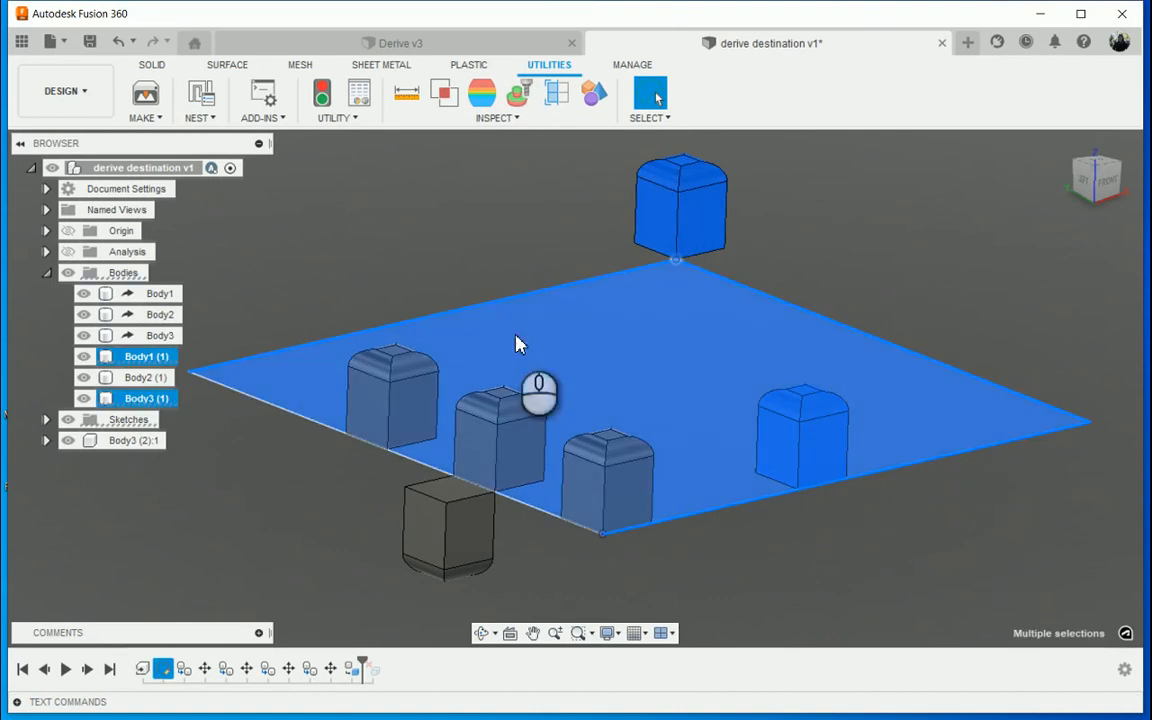
pyautogui.click(780, 262)
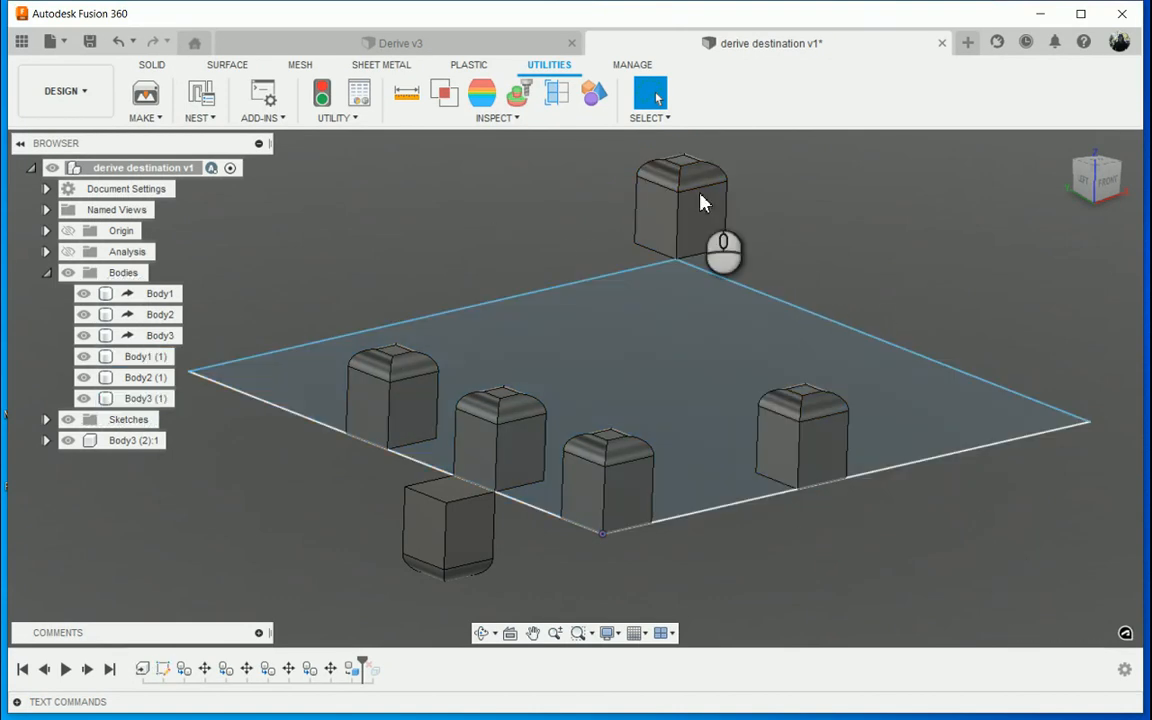
# Step: Use Paint Selection to select Body1 (1), Body2 (1), Body3 (1) and the sketch profile, deselect the profile, and clear the remaining selection
pyautogui.click(668, 118)
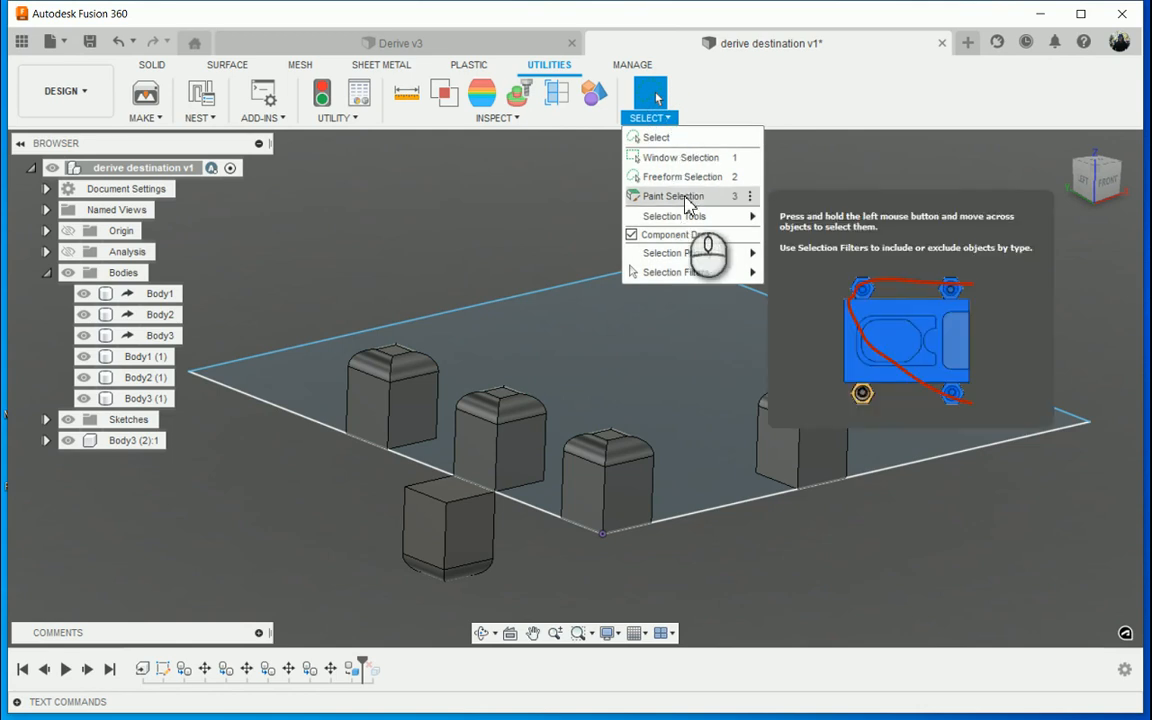
pyautogui.click(689, 196)
pyautogui.moveTo(890, 229)
pyautogui.mouseDown()
pyautogui.moveTo(555, 195)
pyautogui.moveTo(425, 285)
pyautogui.moveTo(386, 410)
pyautogui.moveTo(381, 542)
pyautogui.moveTo(550, 591)
pyautogui.moveTo(645, 490)
pyautogui.moveTo(841, 591)
pyautogui.moveTo(630, 609)
pyautogui.moveTo(527, 542)
pyautogui.moveTo(728, 616)
pyautogui.moveTo(900, 527)
pyautogui.mouseUp()
pyautogui.click(861, 271)
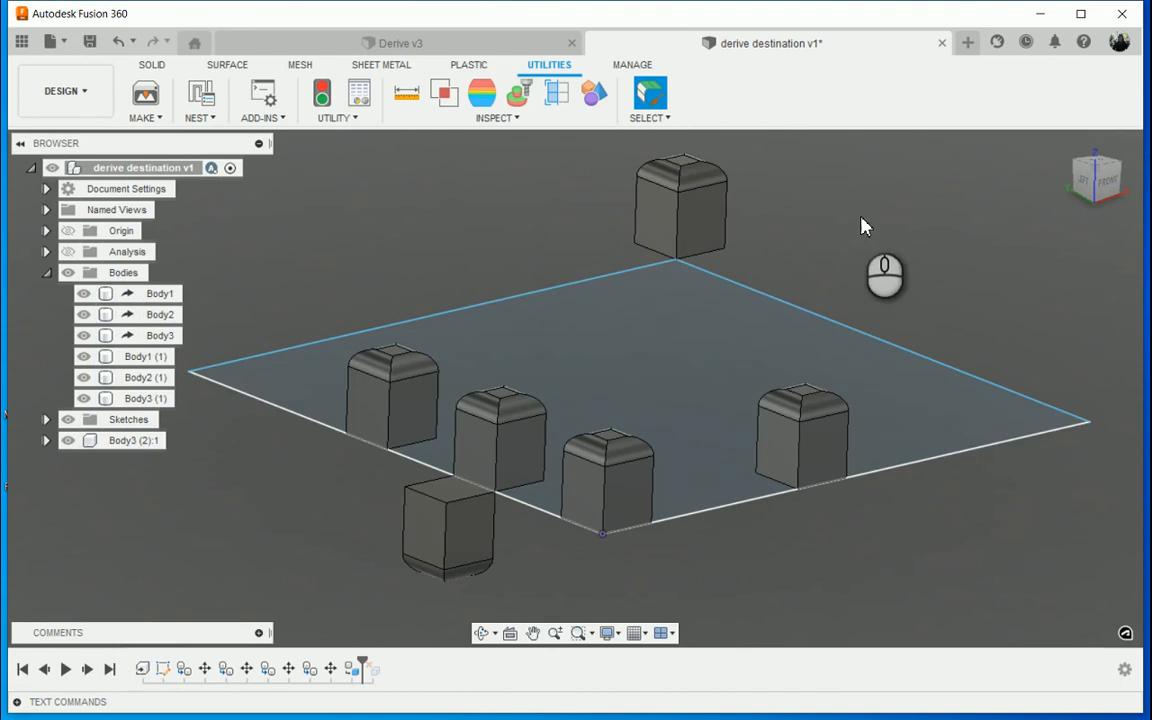
pyautogui.moveTo(900, 204)
pyautogui.mouseDown()
pyautogui.moveTo(698, 200)
pyautogui.moveTo(874, 200)
pyautogui.moveTo(1090, 310)
pyautogui.moveTo(949, 589)
pyautogui.moveTo(830, 478)
pyautogui.moveTo(805, 578)
pyautogui.moveTo(568, 594)
pyautogui.moveTo(699, 617)
pyautogui.moveTo(903, 588)
pyautogui.moveTo(956, 540)
pyautogui.moveTo(1050, 530)
pyautogui.moveTo(1035, 545)
pyautogui.mouseUp()
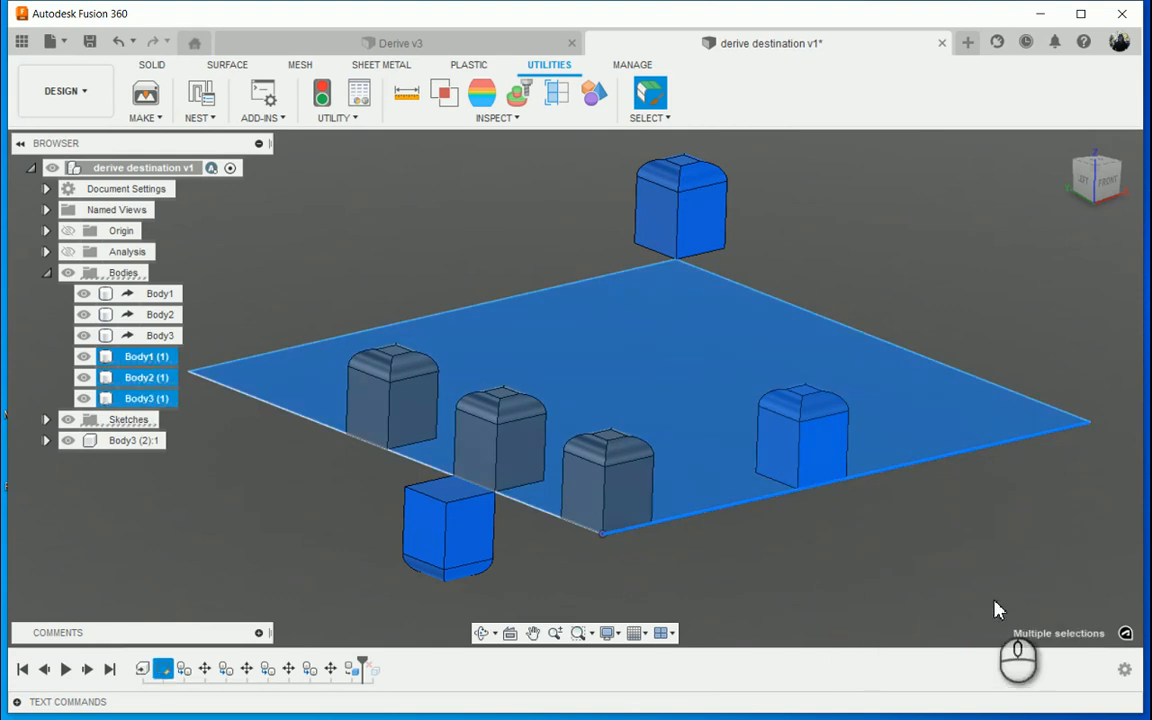
pyautogui.keyDown('ctrl'); pyautogui.click(1018, 392); pyautogui.keyUp('ctrl')
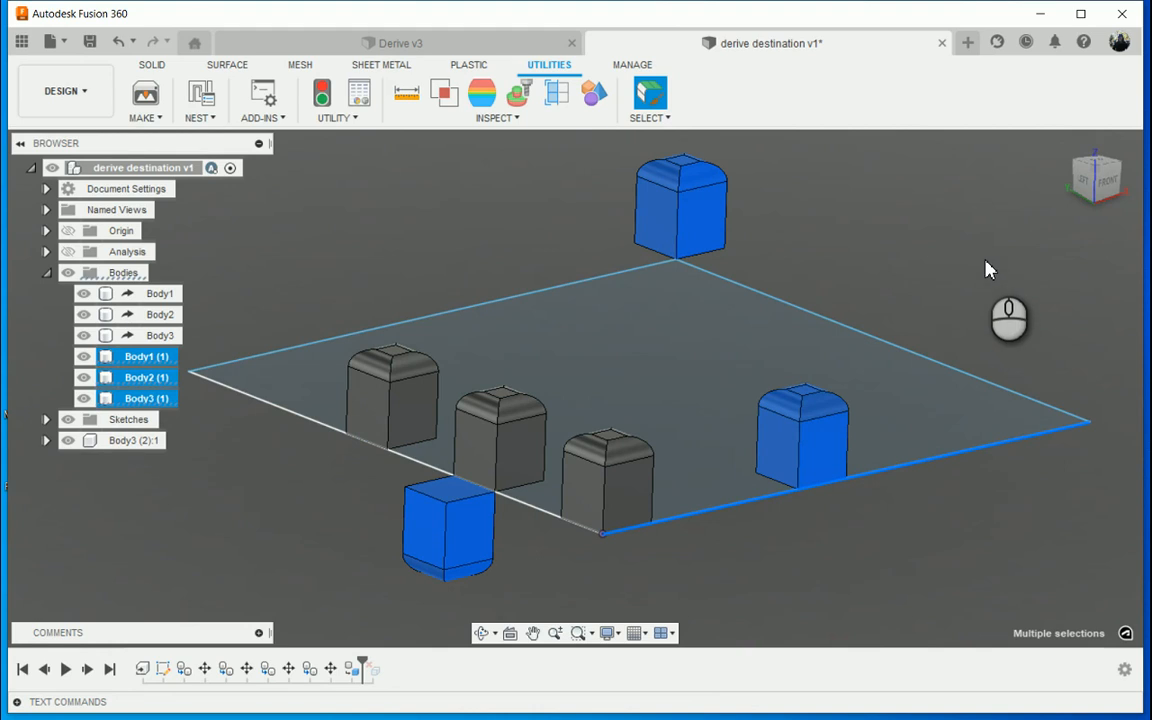
pyautogui.click(900, 235)
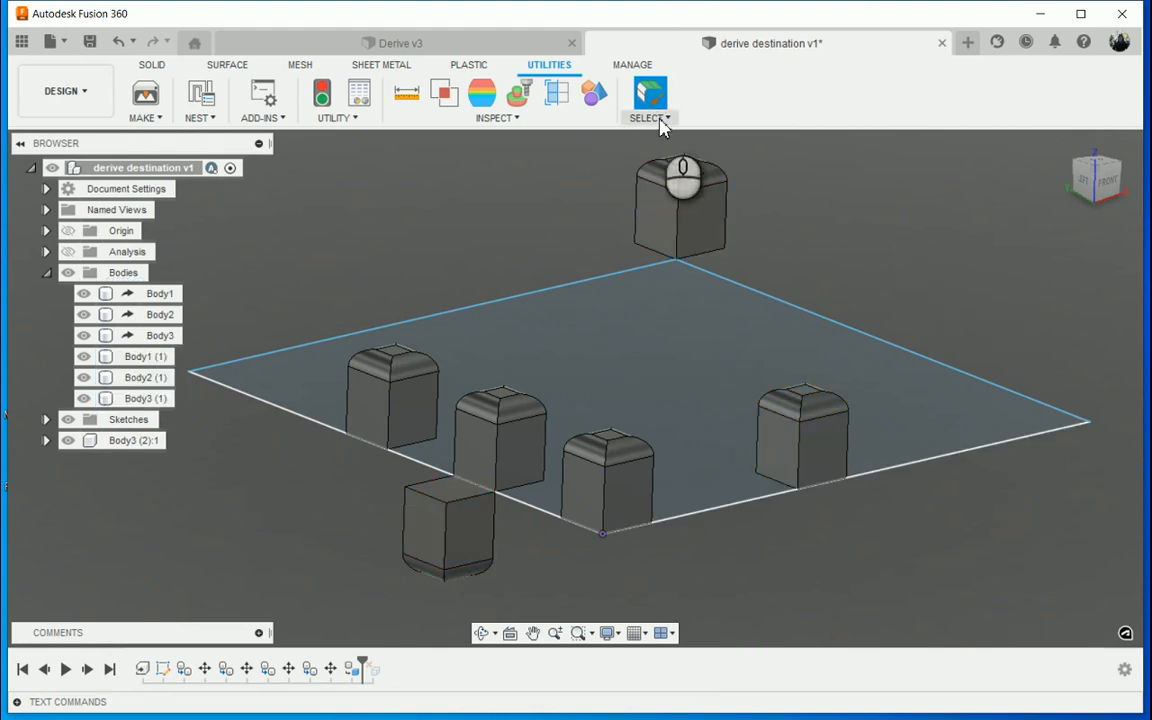
# Step: Rename Body1 as Centre pivot in the browser and deselect it
pyautogui.click(660, 120)
pyautogui.moveTo(703, 218)
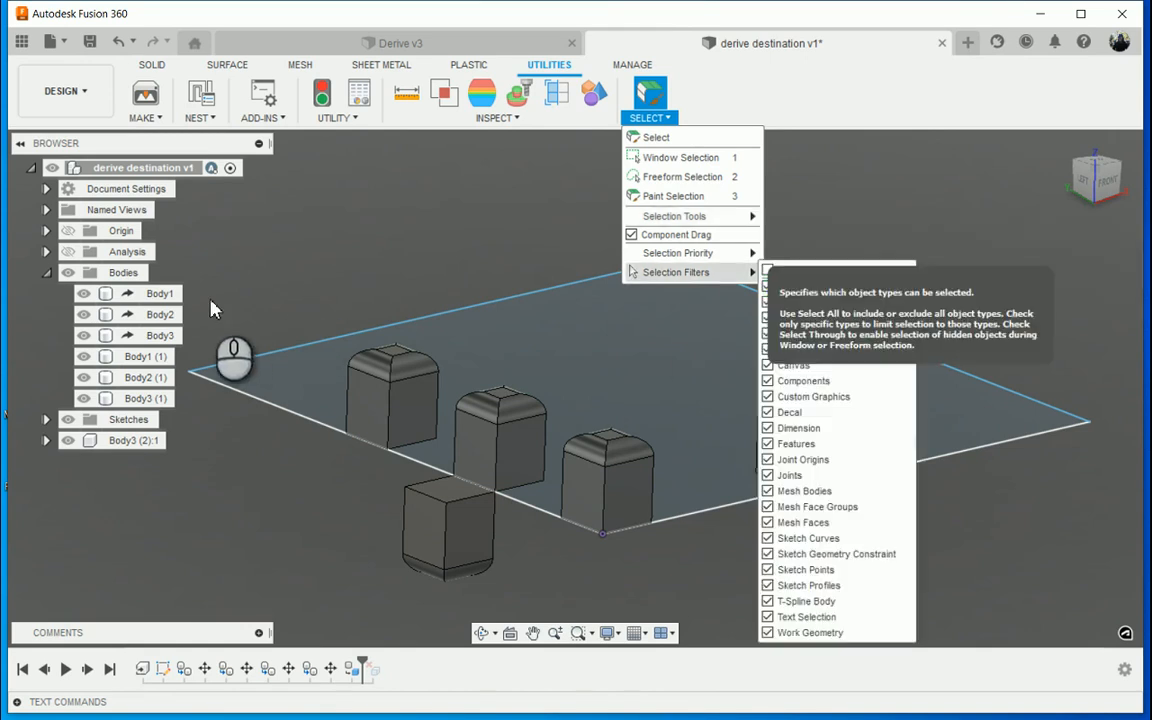
pyautogui.click(162, 296)
pyautogui.click(162, 295)
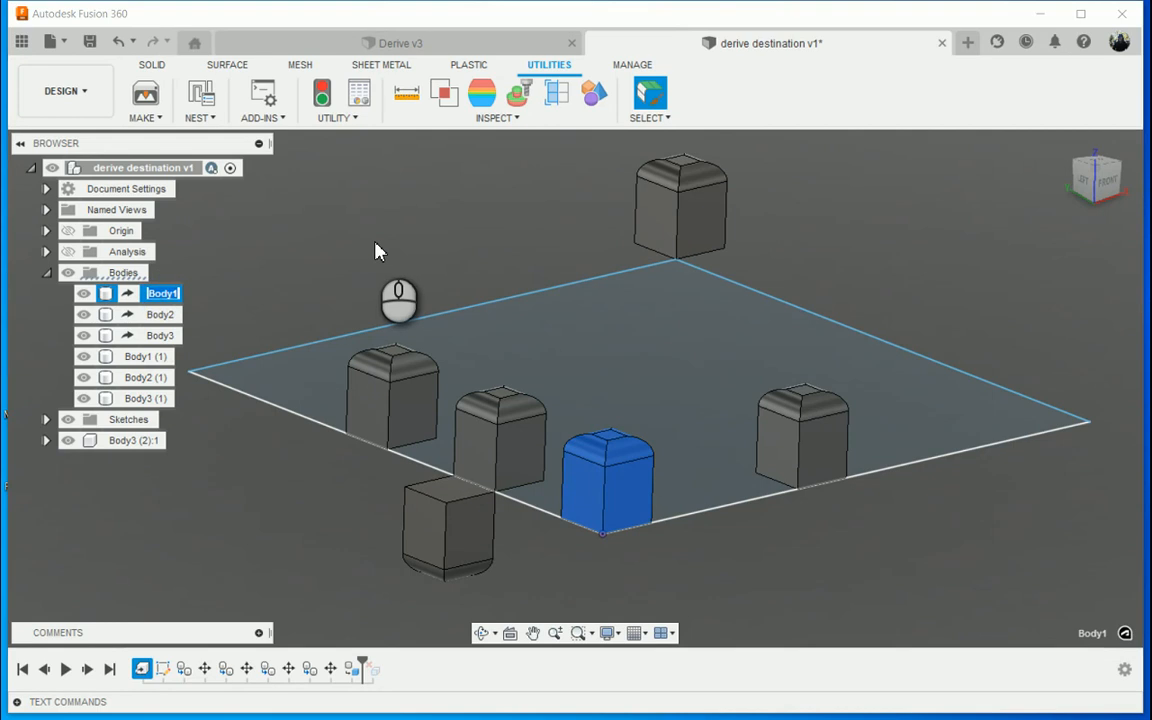
pyautogui.write('Centre pivot')
pyautogui.press('Return')
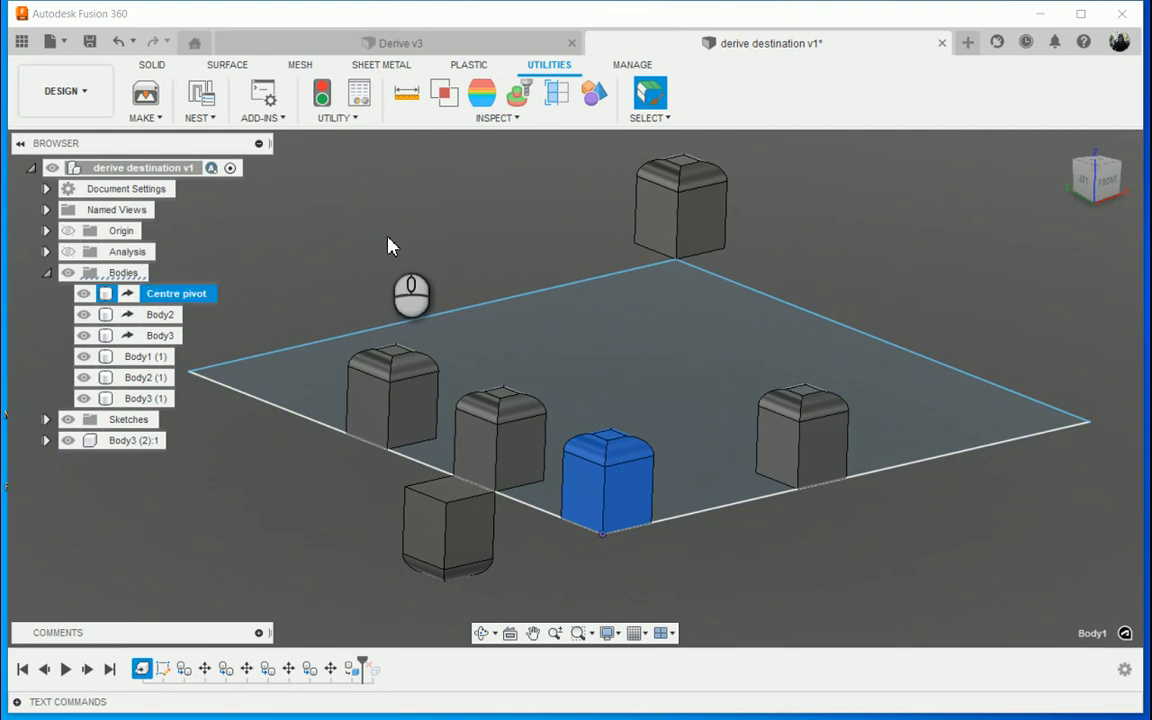
pyautogui.click(838, 166)
# Step: Use Select By Name to find "centre" among both bodies and components
pyautogui.click(650, 118)
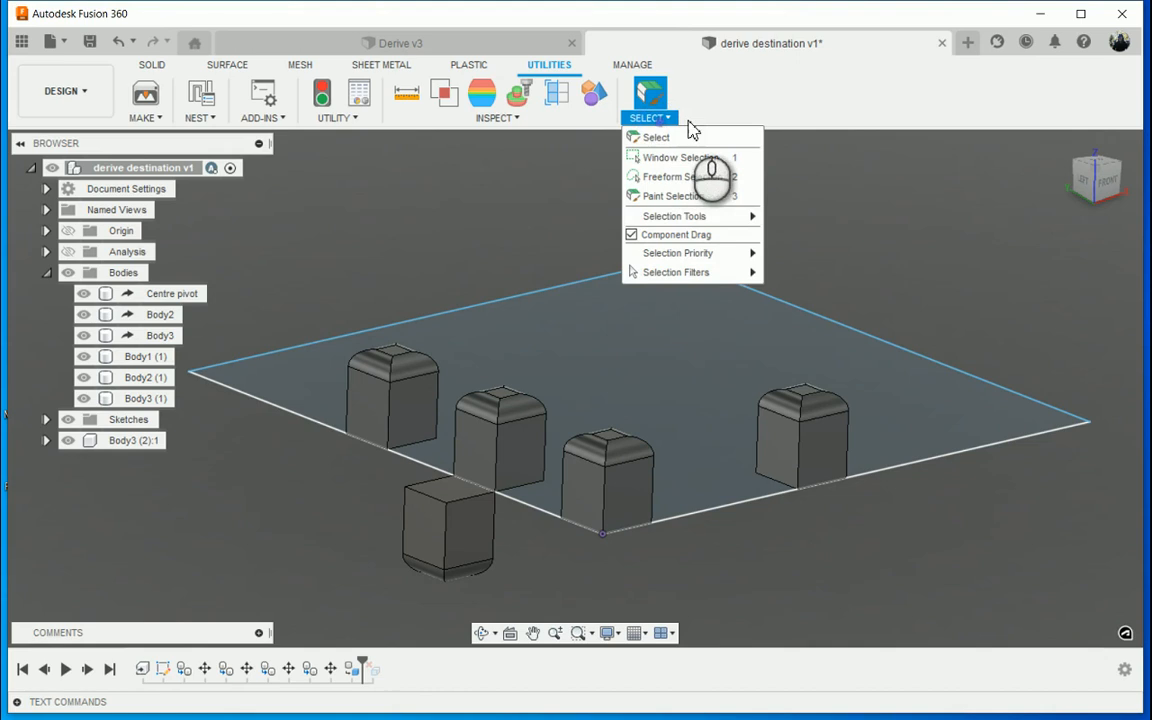
pyautogui.click(834, 216)
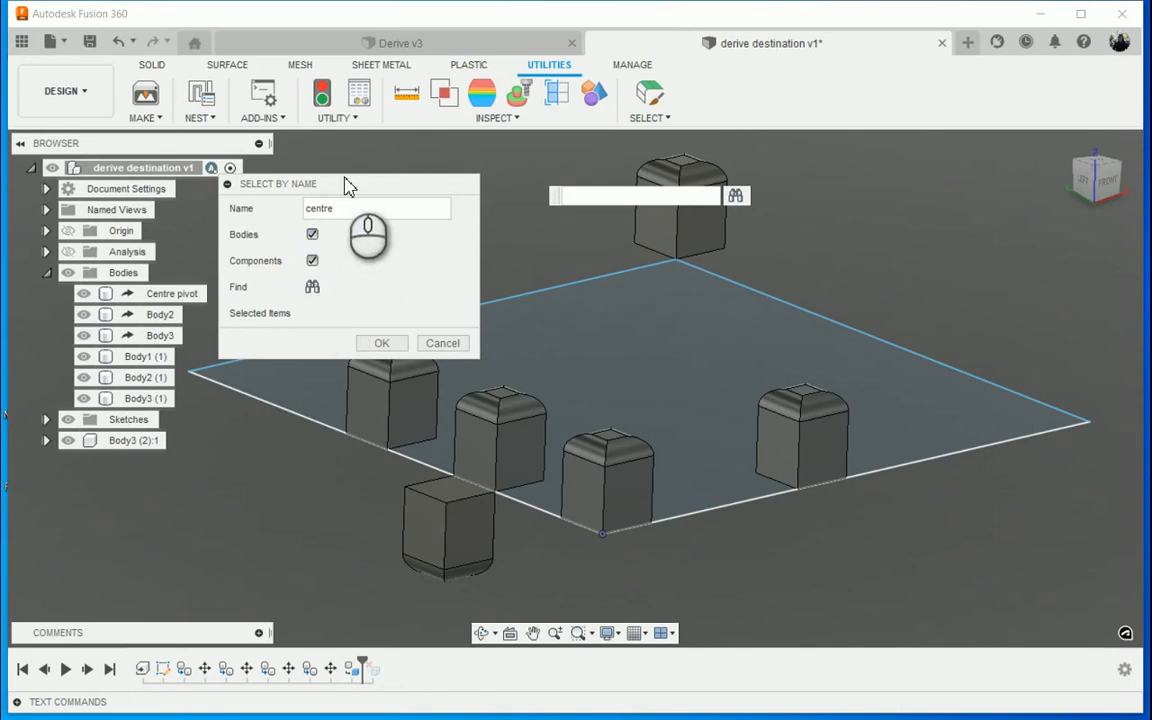
pyautogui.click(312, 287)
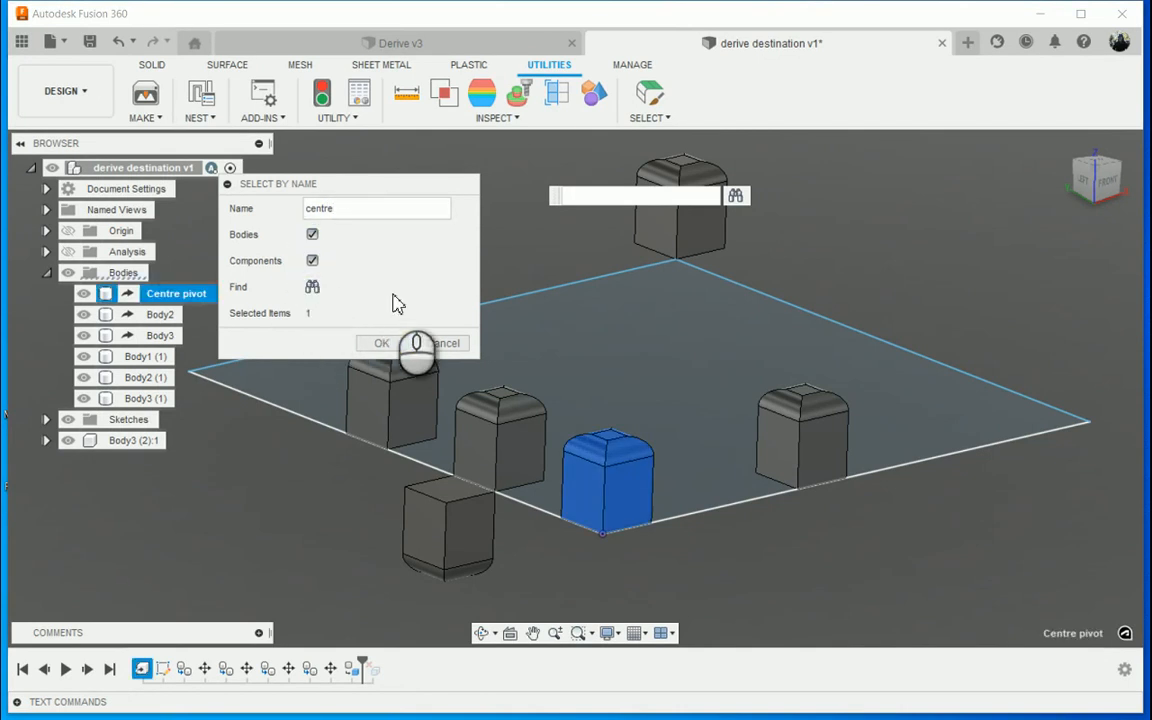
# Step: Repeat the "centre" search with bodies excluded, run it again with bodies included, accept the selection and clear it
pyautogui.click(312, 235)
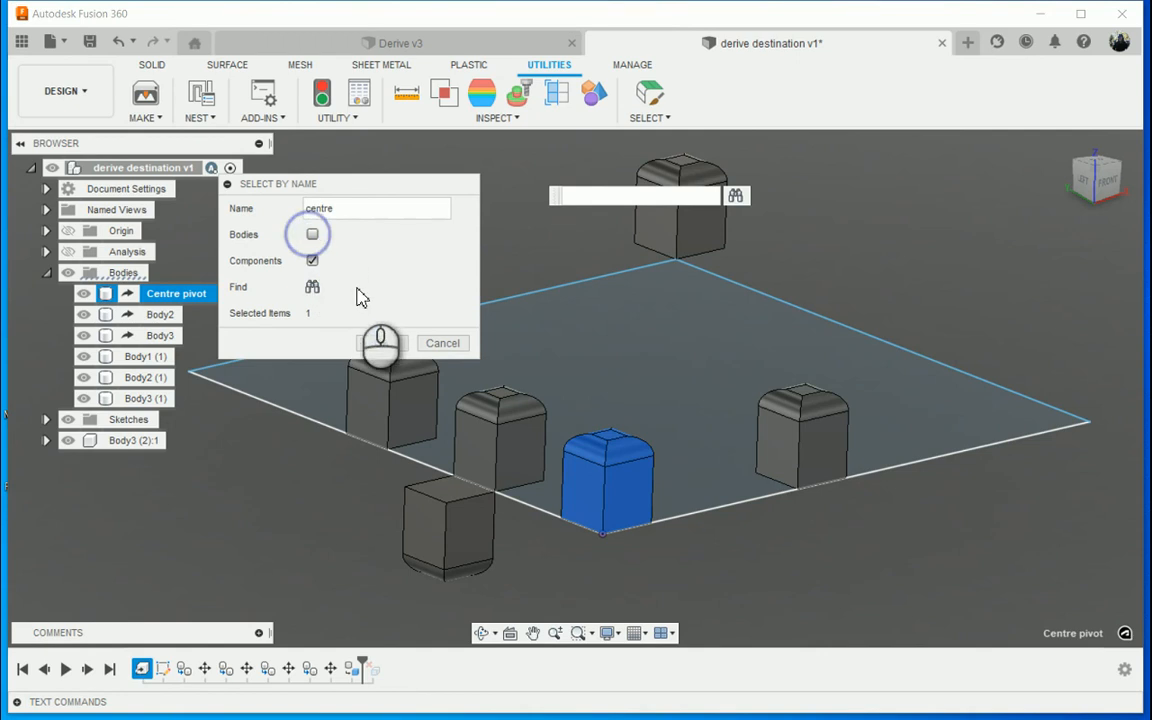
pyautogui.click(312, 287)
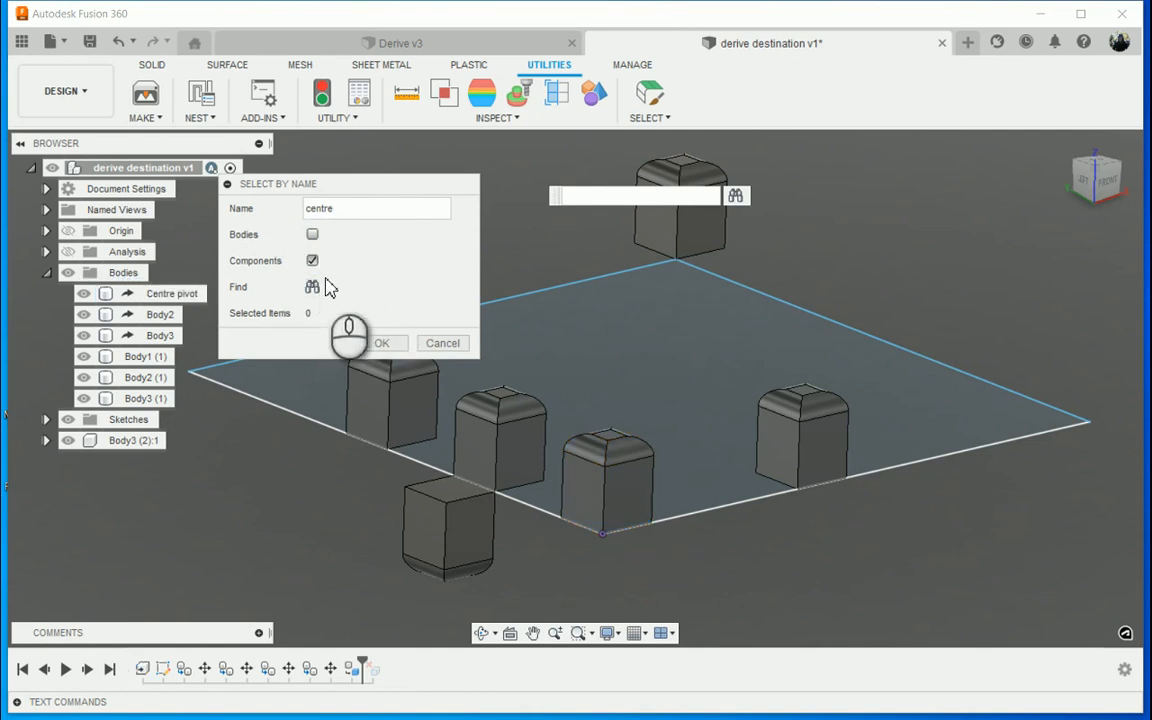
pyautogui.click(312, 235)
pyautogui.click(312, 287)
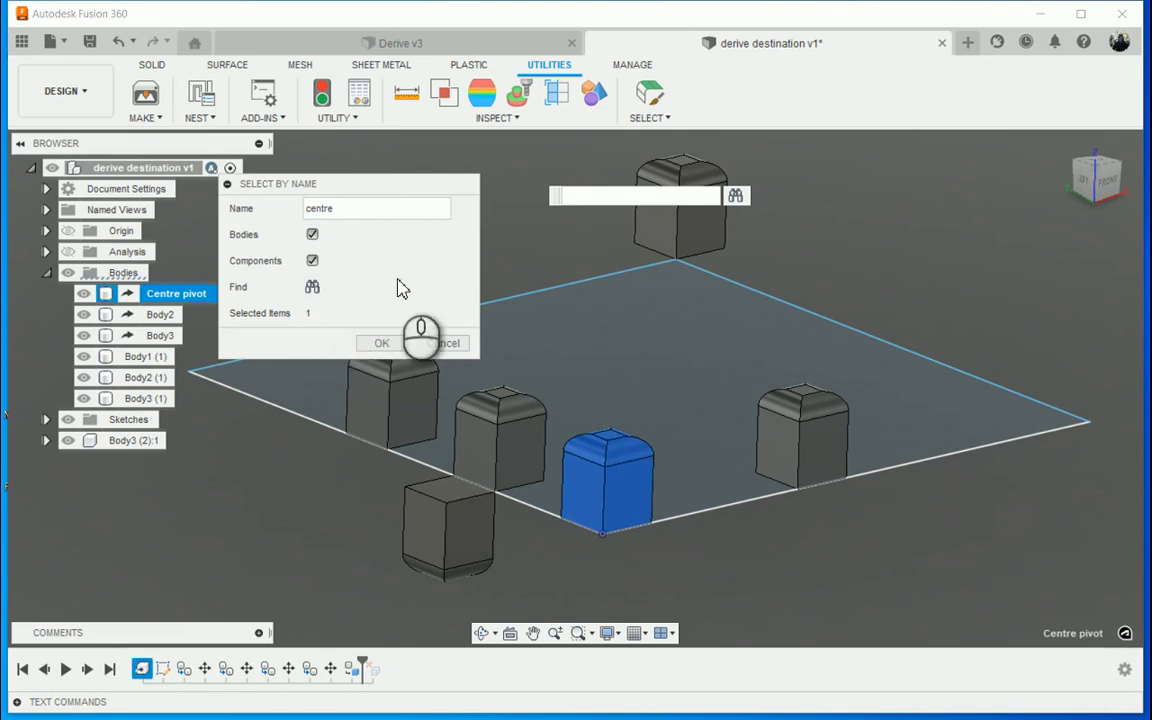
pyautogui.click(378, 343)
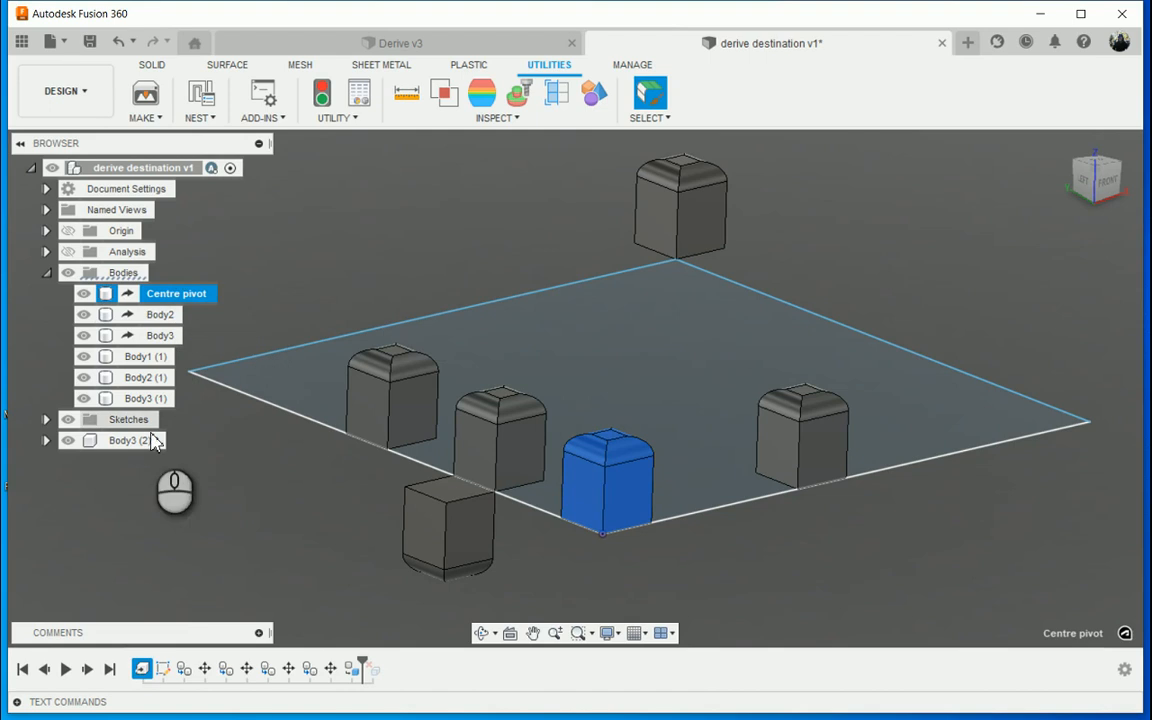
pyautogui.click(756, 143)
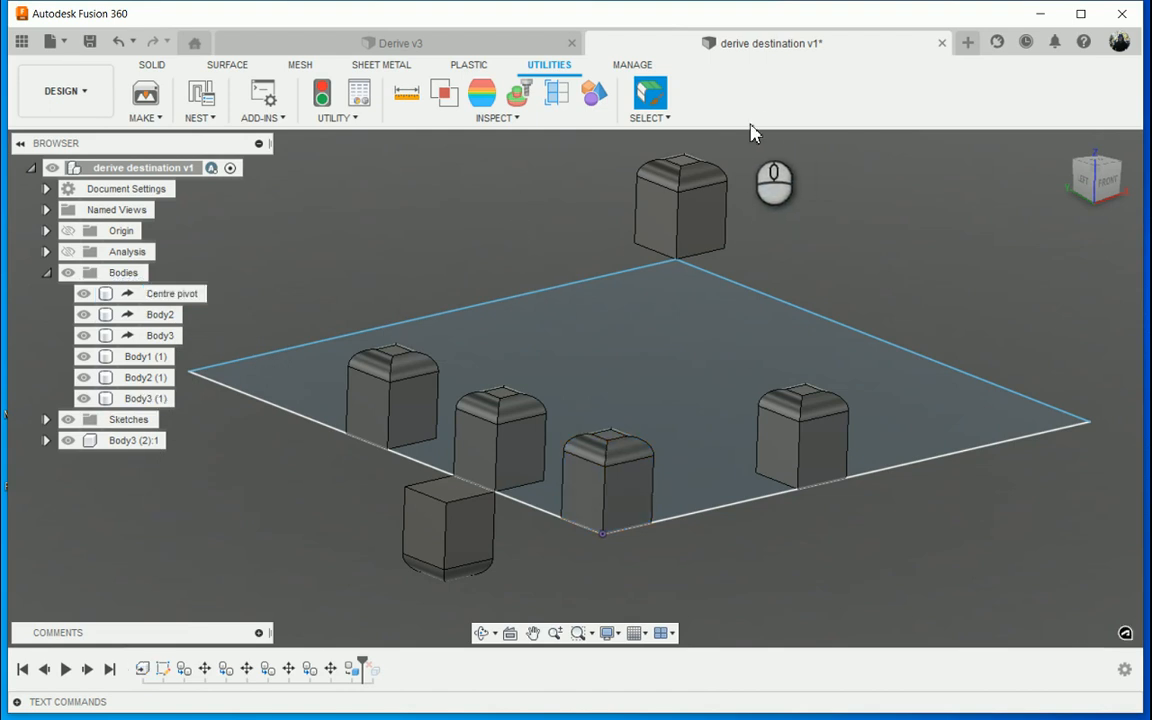
# Step: Use Select By Boundary with a box centred on Body2, enlarged to 500 mm in X and 400 mm in Y
pyautogui.click(662, 121)
pyautogui.moveTo(729, 224)
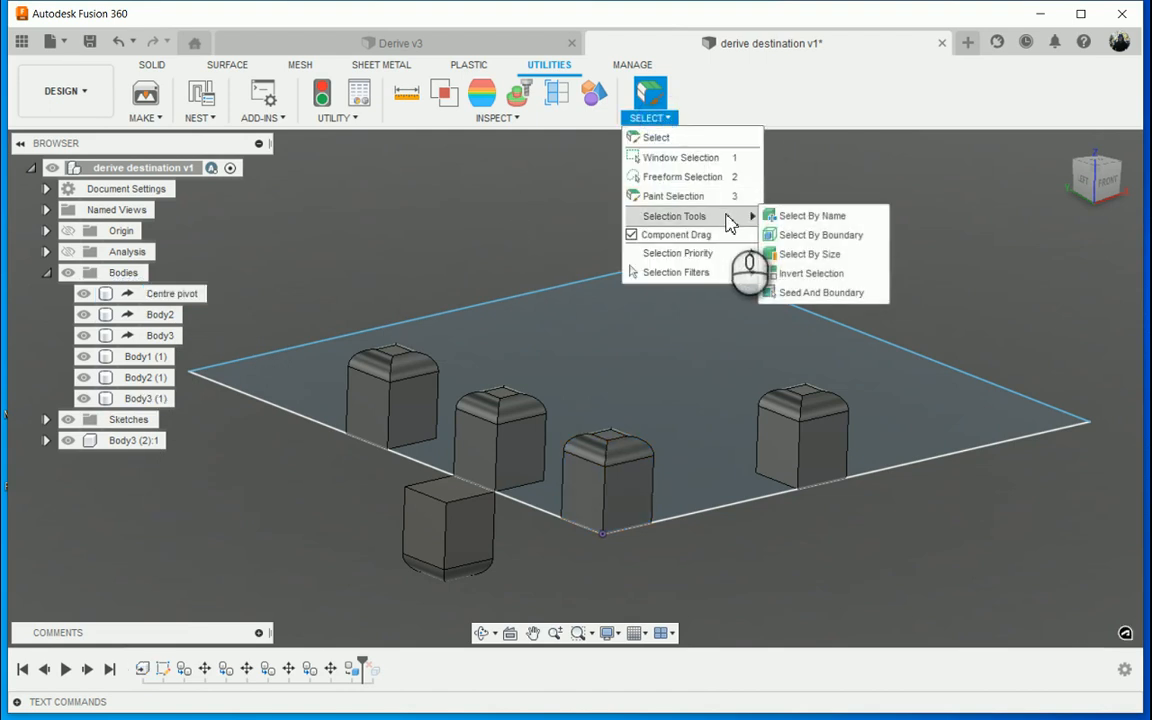
pyautogui.click(823, 243)
pyautogui.moveTo(639, 318); pyautogui.dragTo(698, 312, button='middle')
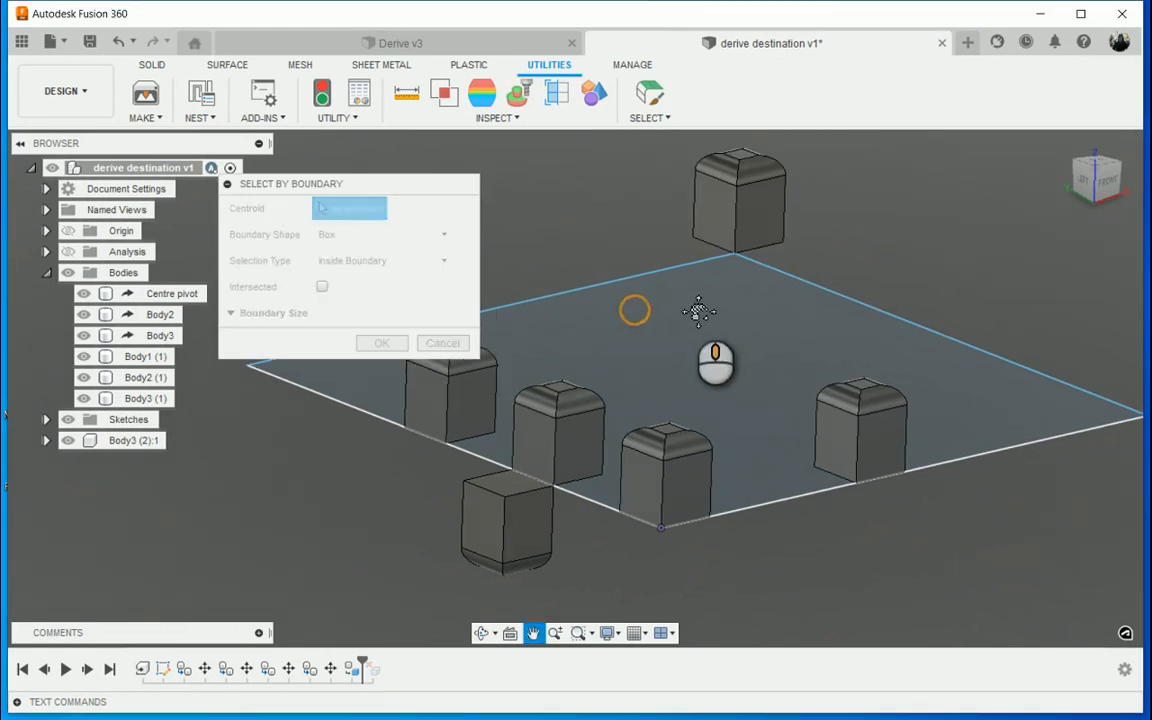
pyautogui.click(563, 445)
pyautogui.moveTo(709, 318); pyautogui.dragTo(729, 358, button='middle')
pyautogui.moveTo(617, 460); pyautogui.dragTo(845, 400)
pyautogui.moveTo(550, 460); pyautogui.dragTo(418, 392)
pyautogui.moveTo(615, 446); pyautogui.dragTo(470, 470, button='middle')
pyautogui.scroll(-2, 617, 396)
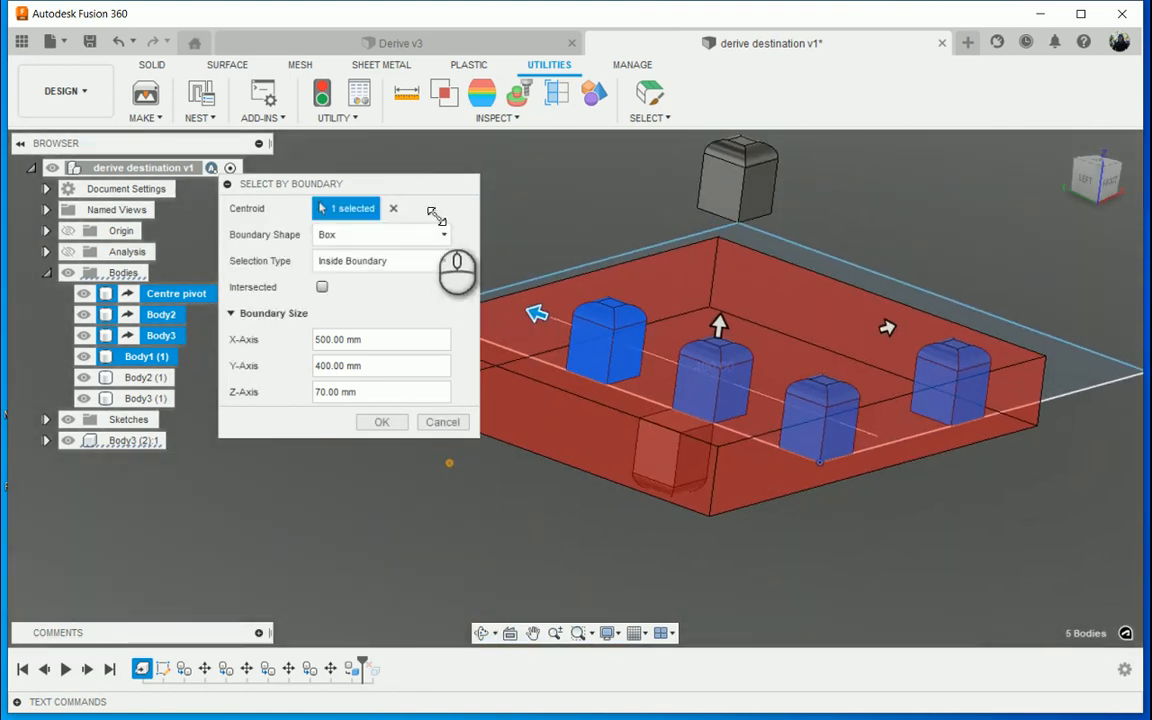
# Step: Change the boundary to a cylinder, try its Y-Axis direction, orient it along the Z-Axis and enlarge its radius to 175 mm
pyautogui.click(375, 234)
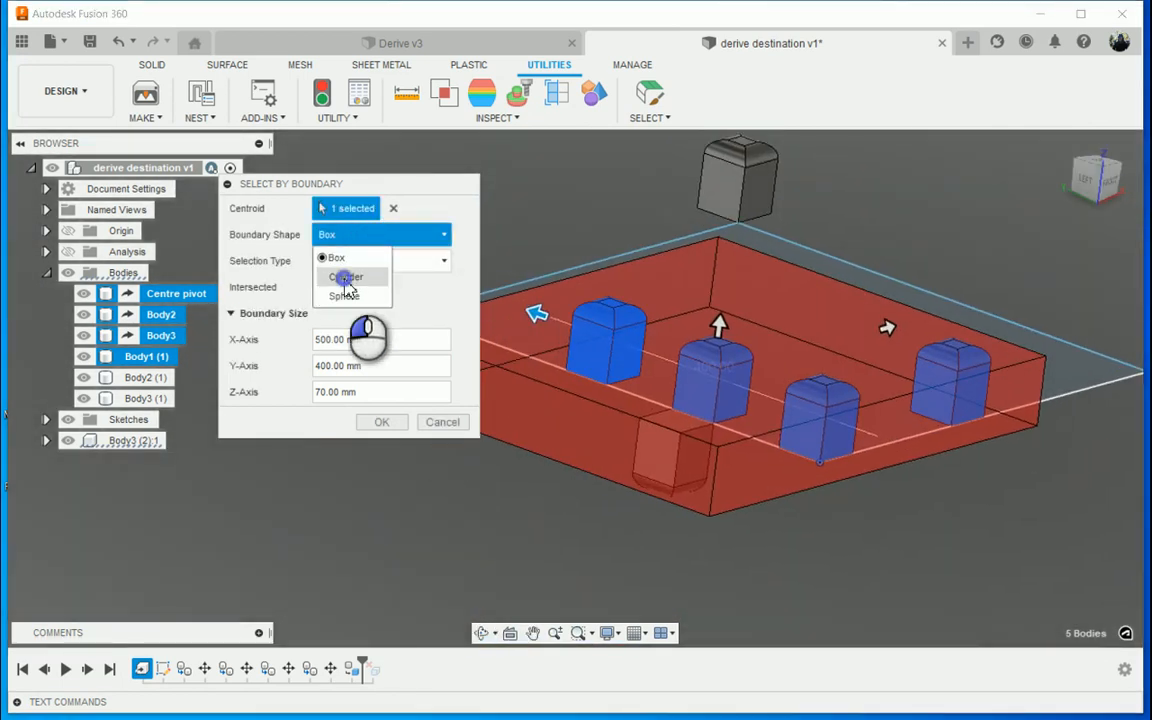
pyautogui.click(346, 277)
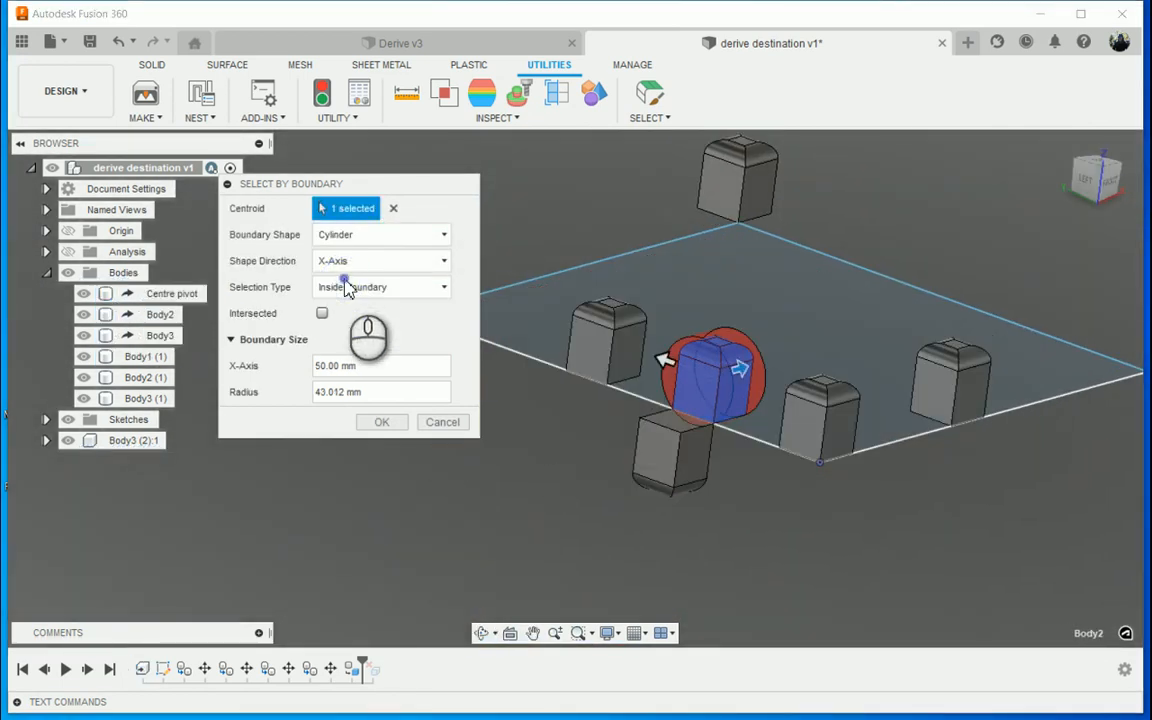
pyautogui.click(360, 262)
pyautogui.click(343, 304)
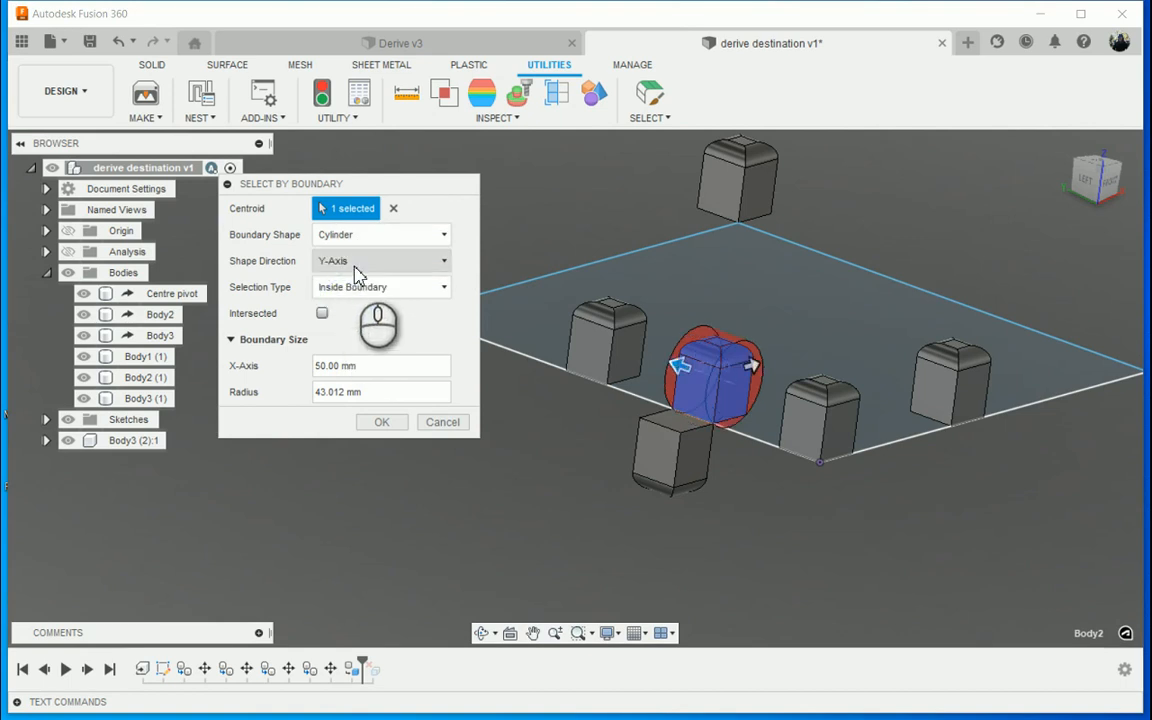
pyautogui.click(355, 264)
pyautogui.click(340, 319)
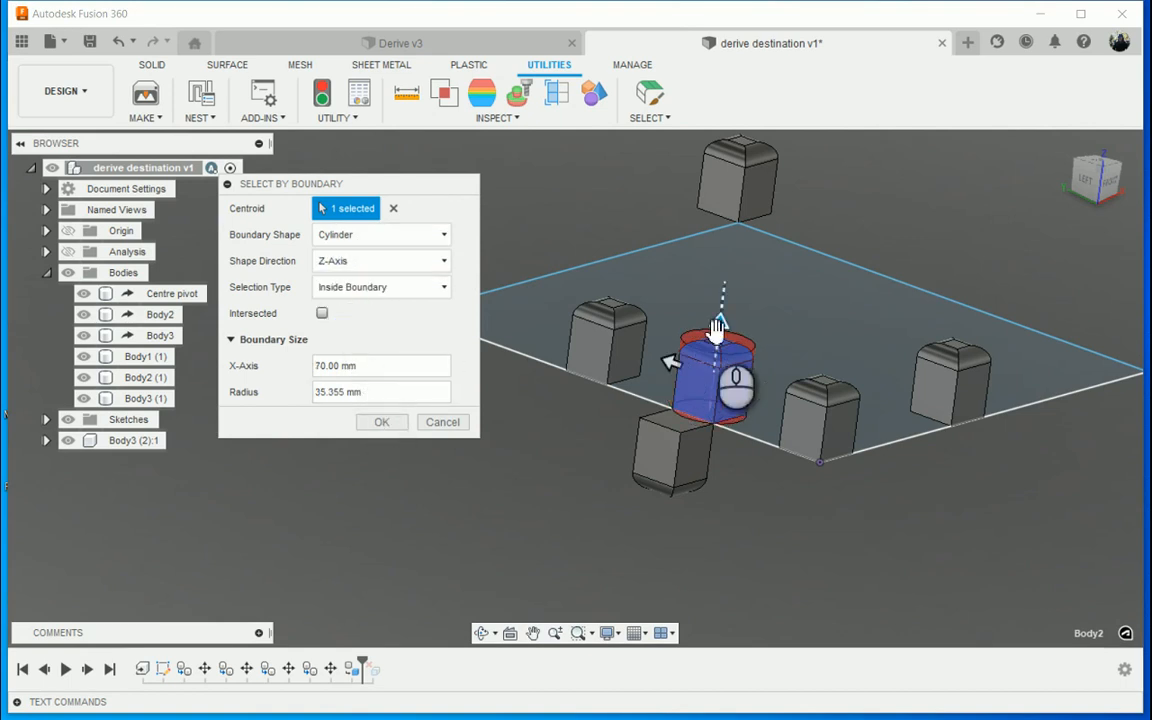
pyautogui.moveTo(677, 363); pyautogui.dragTo(557, 320)
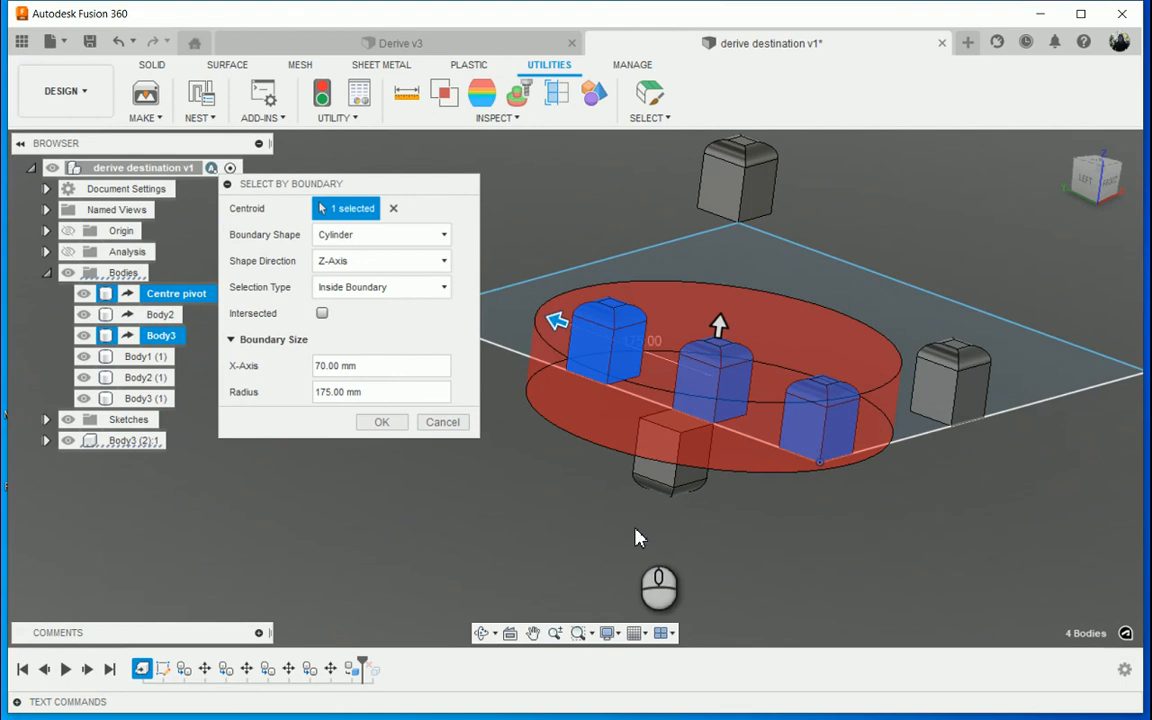
# Step: Set the cylinder's selection type to Outside Boundary
pyautogui.click(417, 247)
pyautogui.click(417, 237)
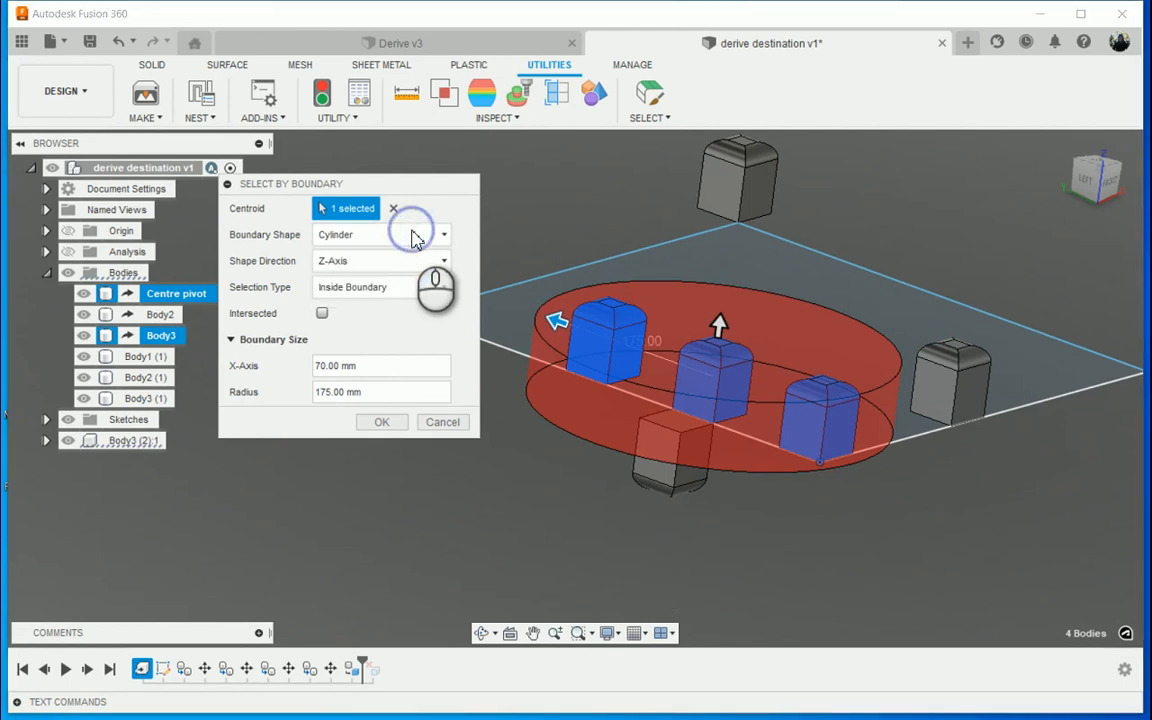
pyautogui.click(424, 287)
pyautogui.click(378, 334)
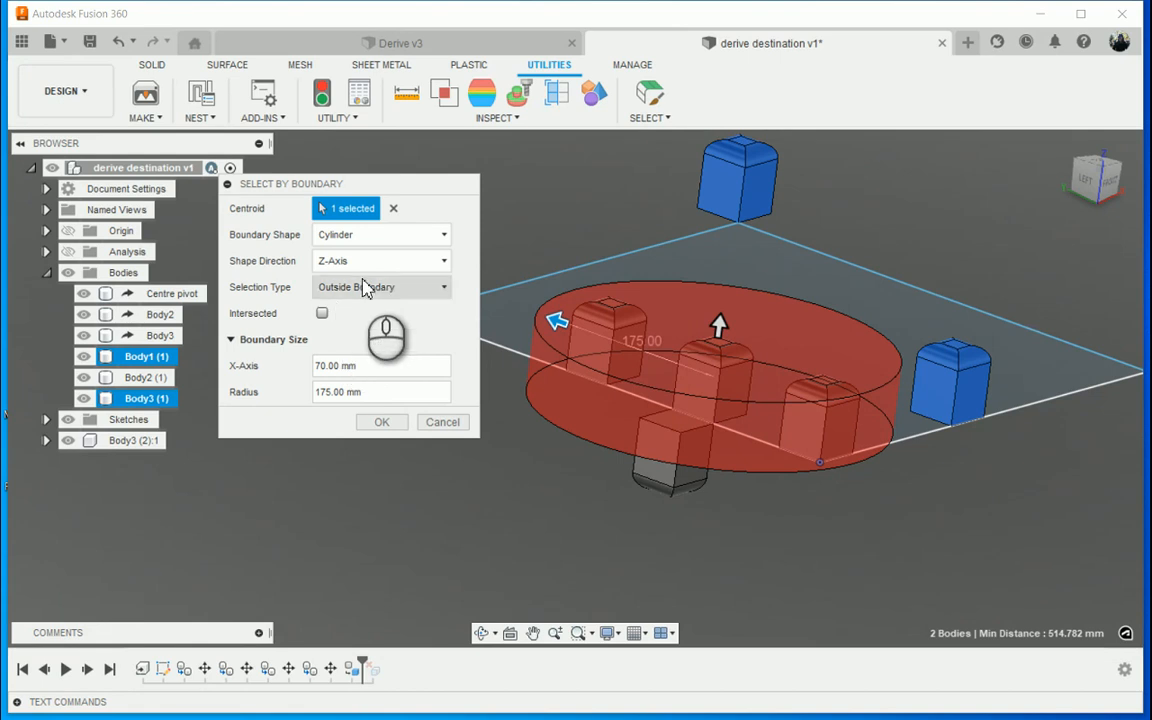
# Step: Change the boundary shape to a sphere and enlarge its radius to 225 mm
pyautogui.click(378, 237)
pyautogui.click(350, 297)
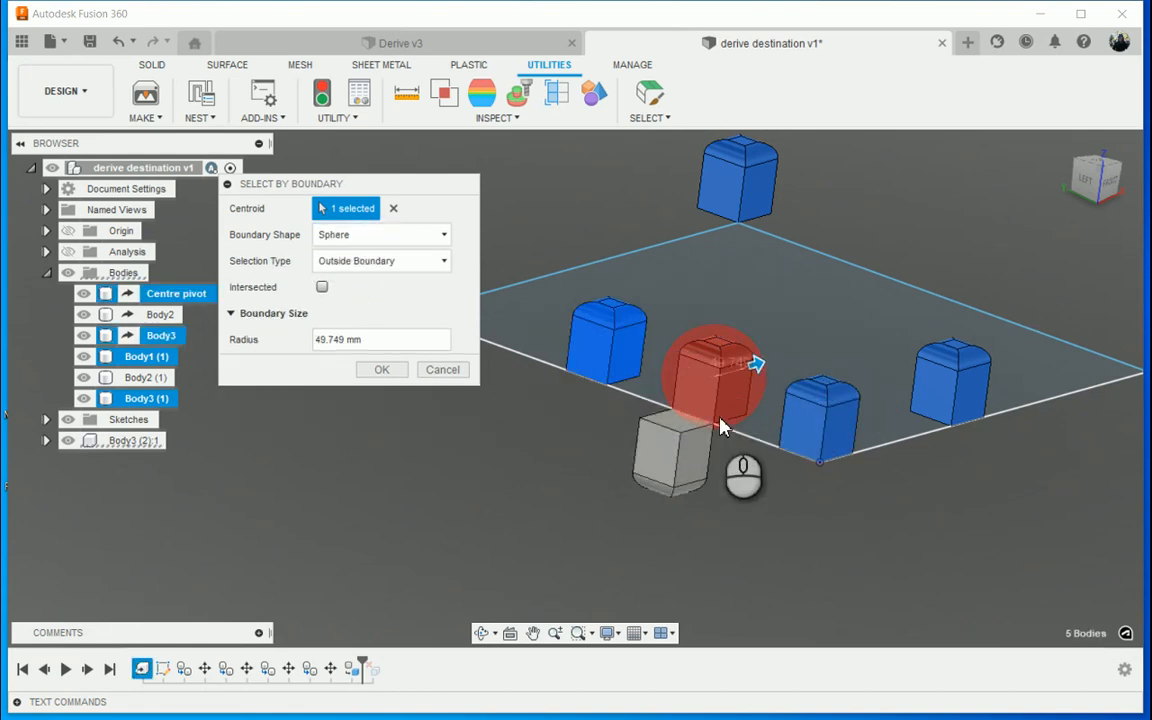
pyautogui.moveTo(745, 362); pyautogui.dragTo(871, 332)
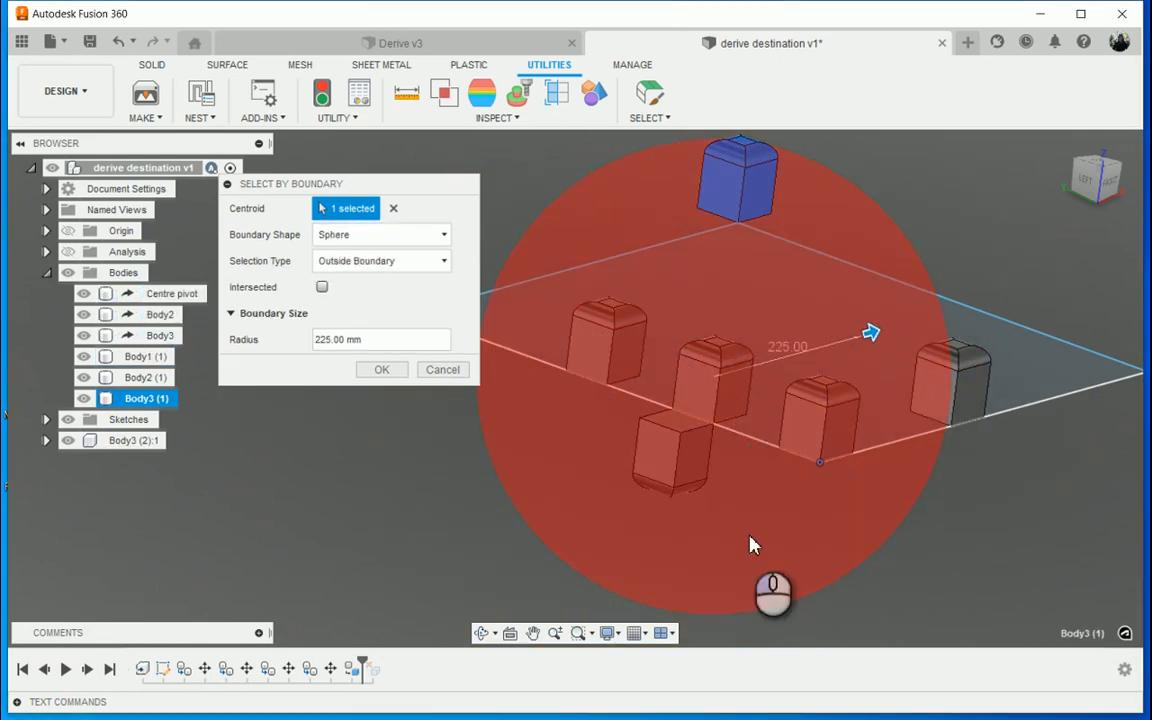
# Step: Switch the sphere's selection type to Inside Boundary, return it to Outside Boundary, and cancel the boundary selection
pyautogui.click(373, 260)
pyautogui.click(360, 281)
pyautogui.click(380, 260)
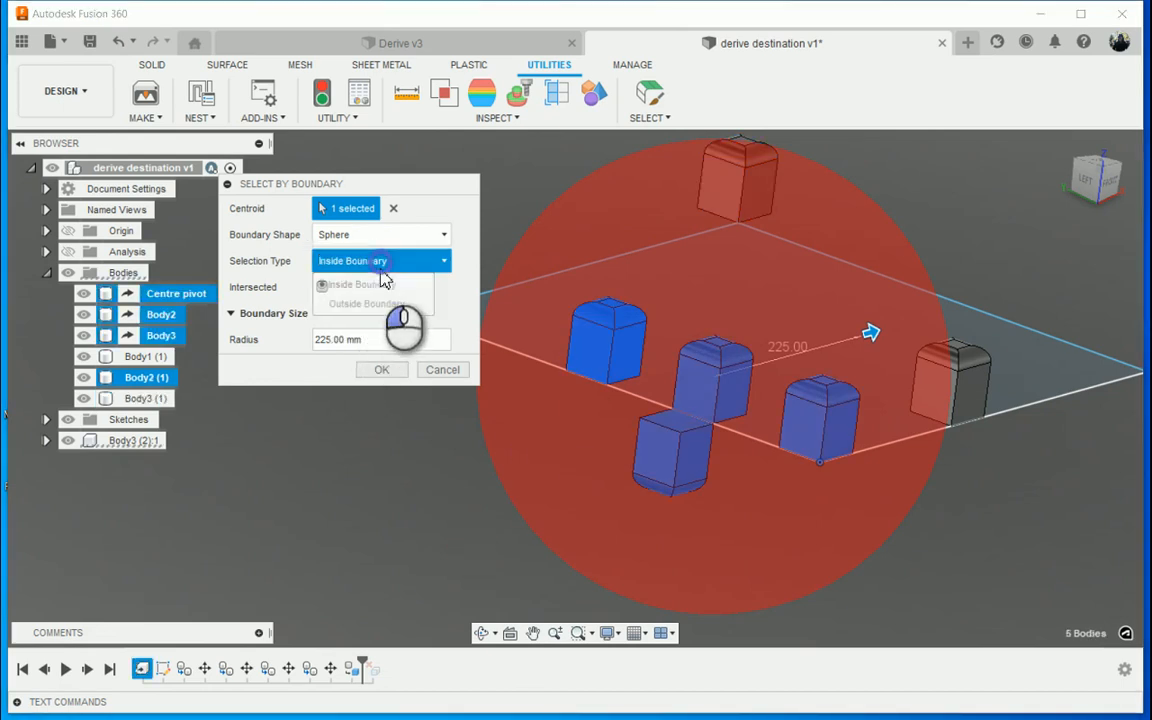
pyautogui.click(365, 300)
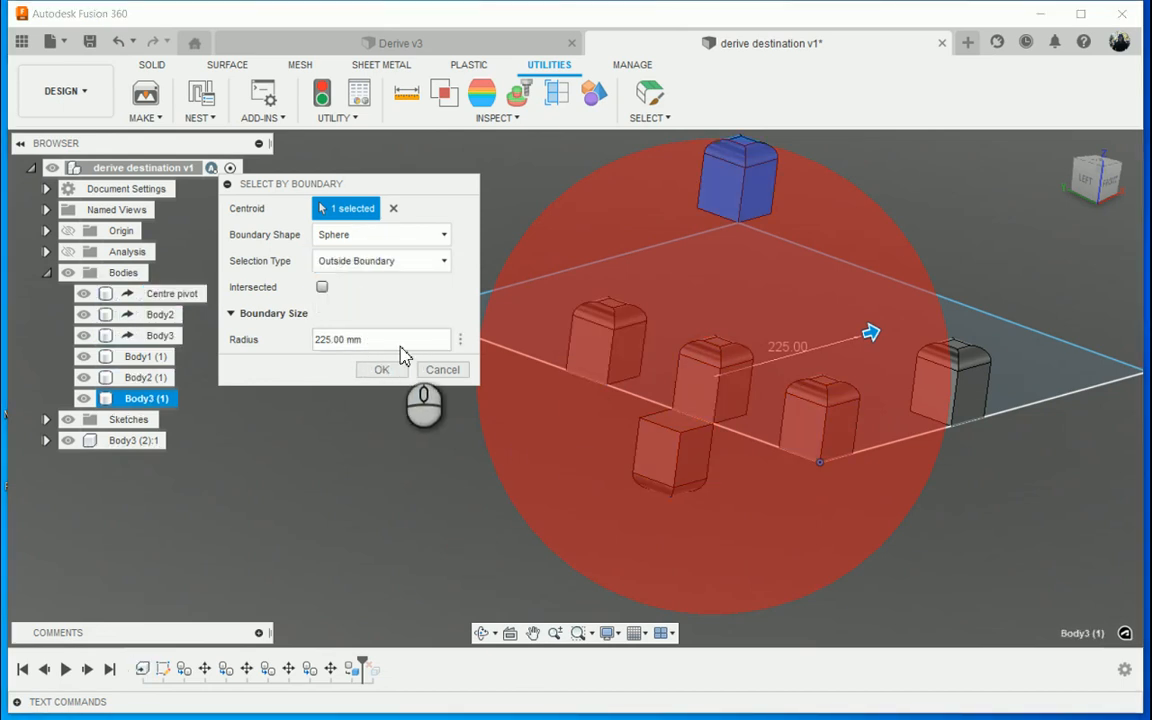
pyautogui.moveTo(399, 341); pyautogui.dragTo(310, 341)
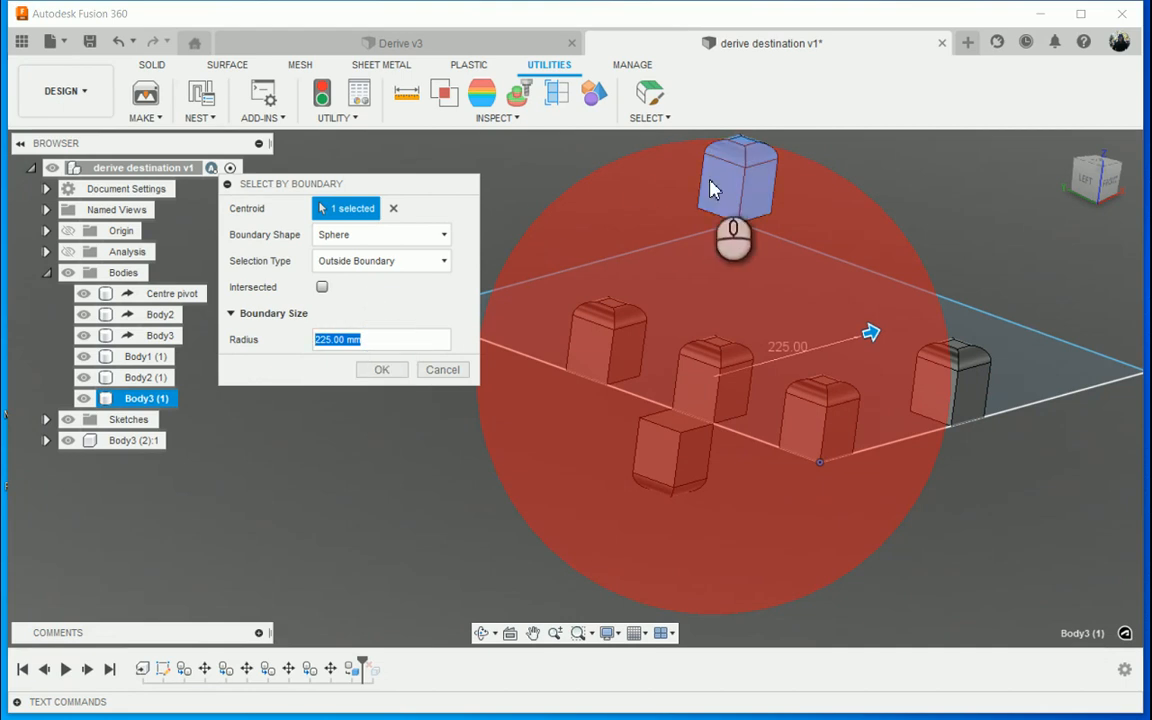
pyautogui.press('Escape')
# Step: Use Select By Size with the maximum size set to 5 mm, and cancel the command
pyautogui.moveTo(569, 337); pyautogui.dragTo(558, 352, button='middle')
pyautogui.scroll(-1, 500, 343)
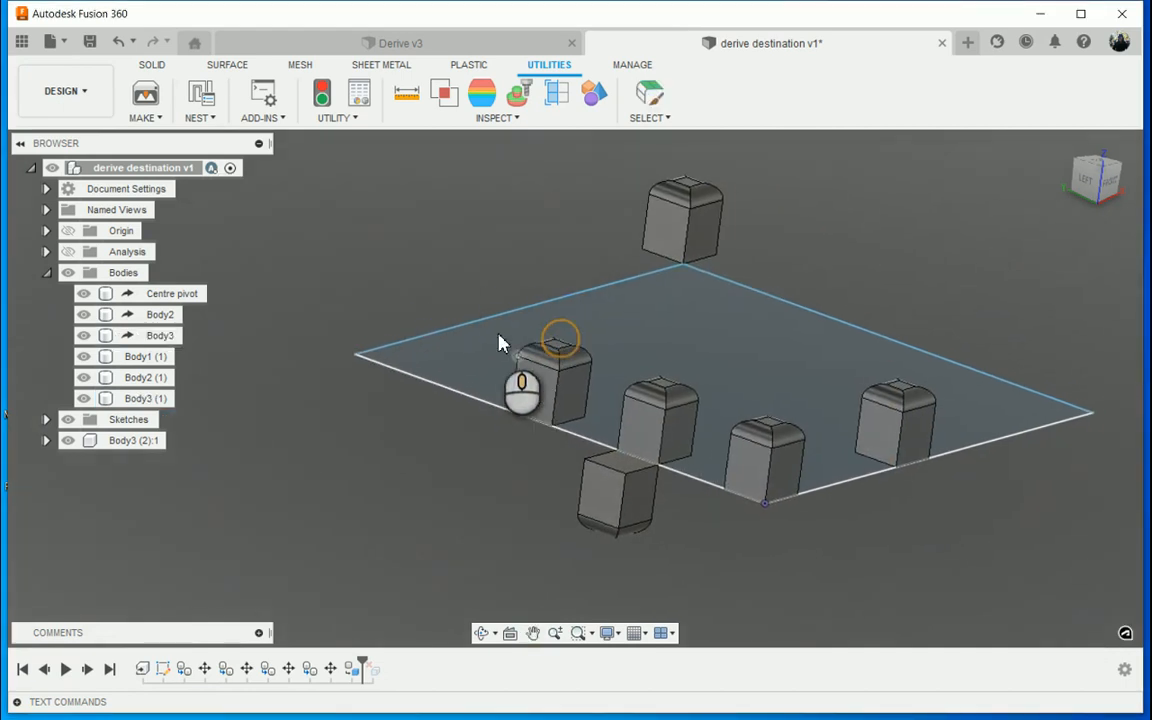
pyautogui.click(680, 360)
pyautogui.keyDown('shift'); pyautogui.moveTo(681, 406); pyautogui.dragTo(653, 400, button='middle'); pyautogui.keyUp('shift')
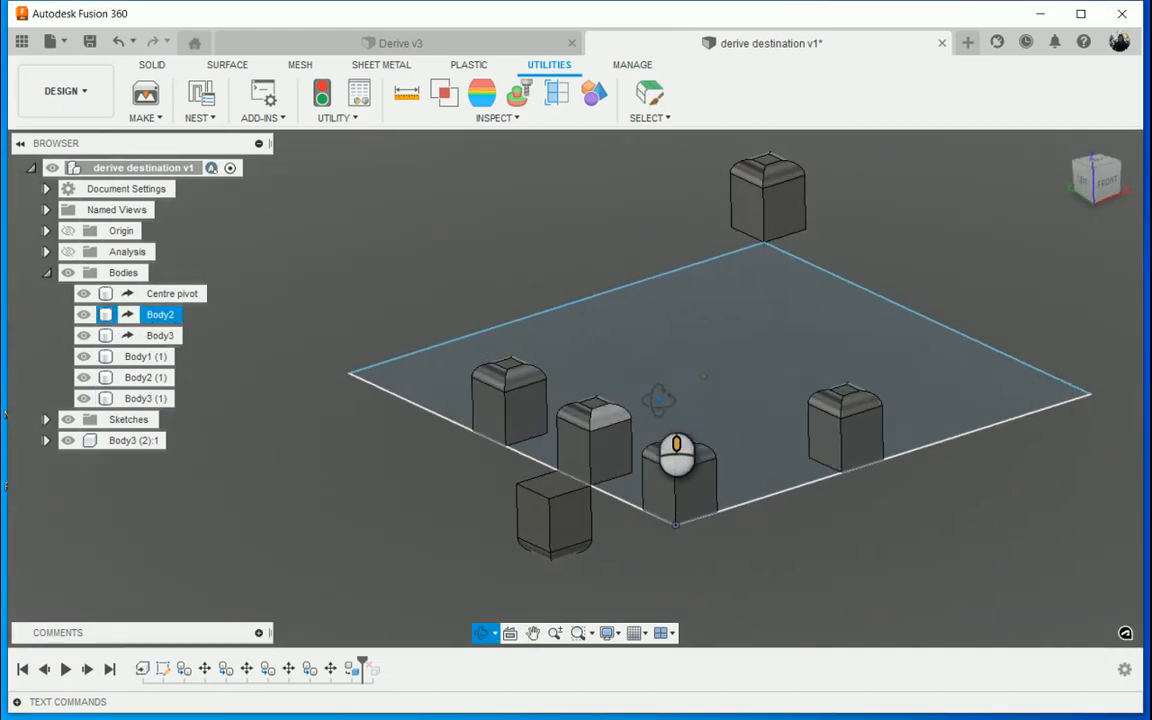
pyautogui.click(665, 125)
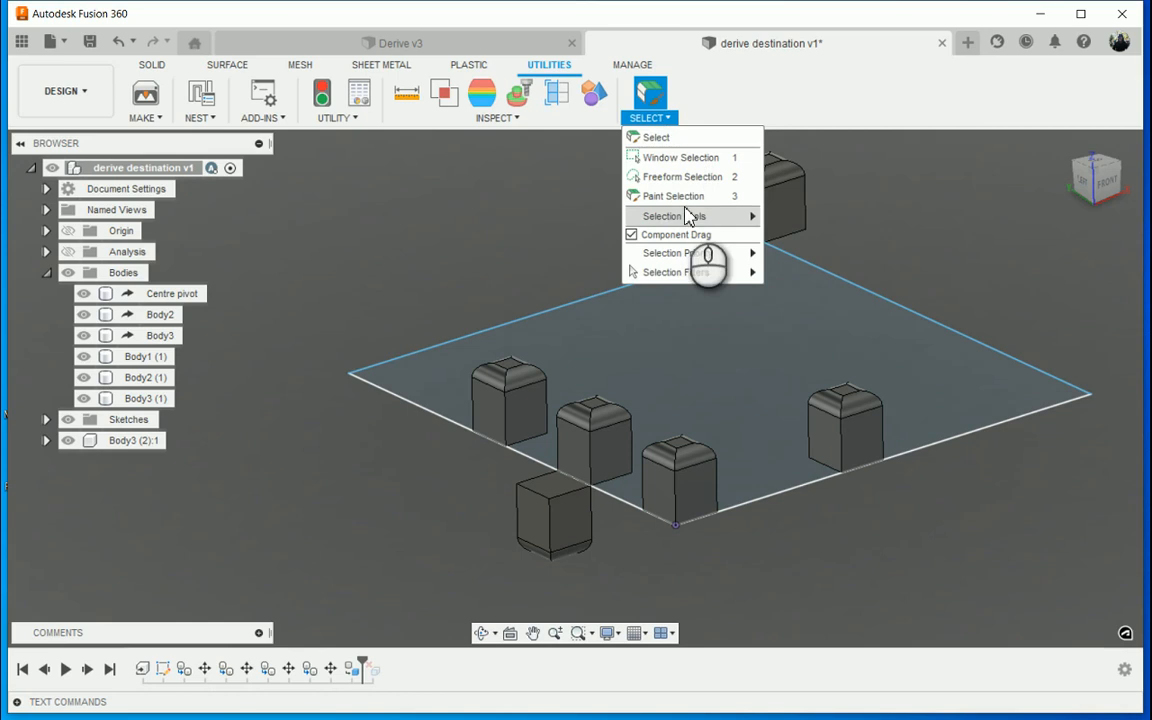
pyautogui.moveTo(686, 218)
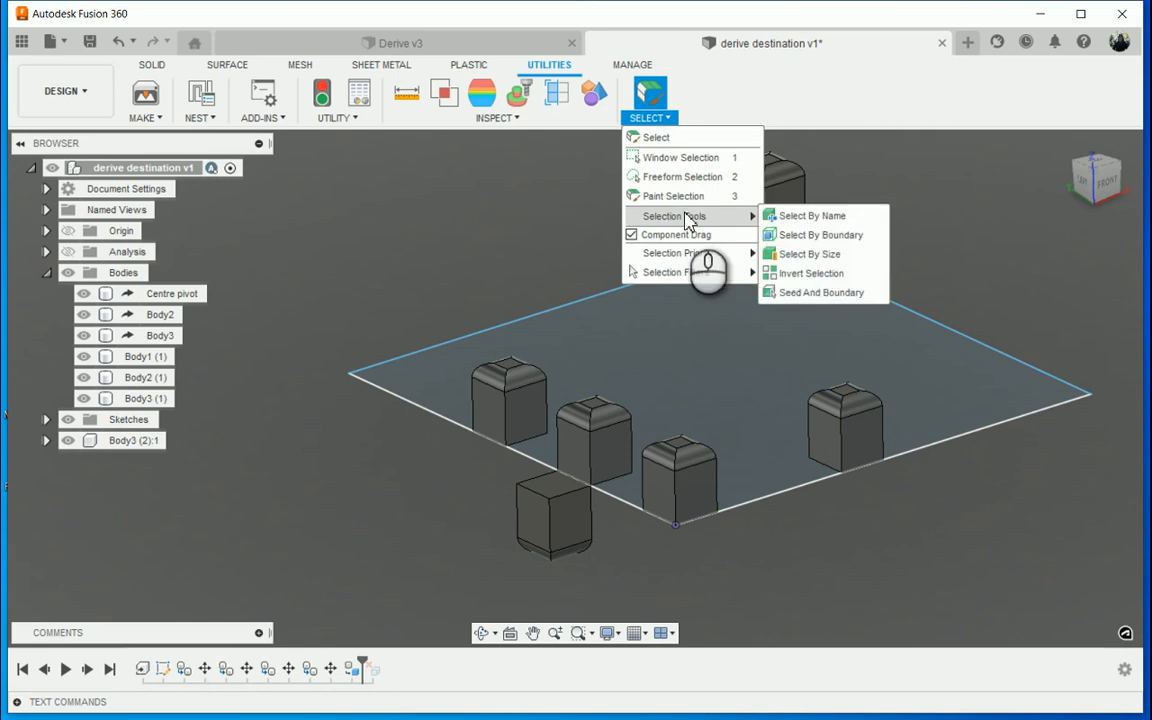
pyautogui.click(812, 254)
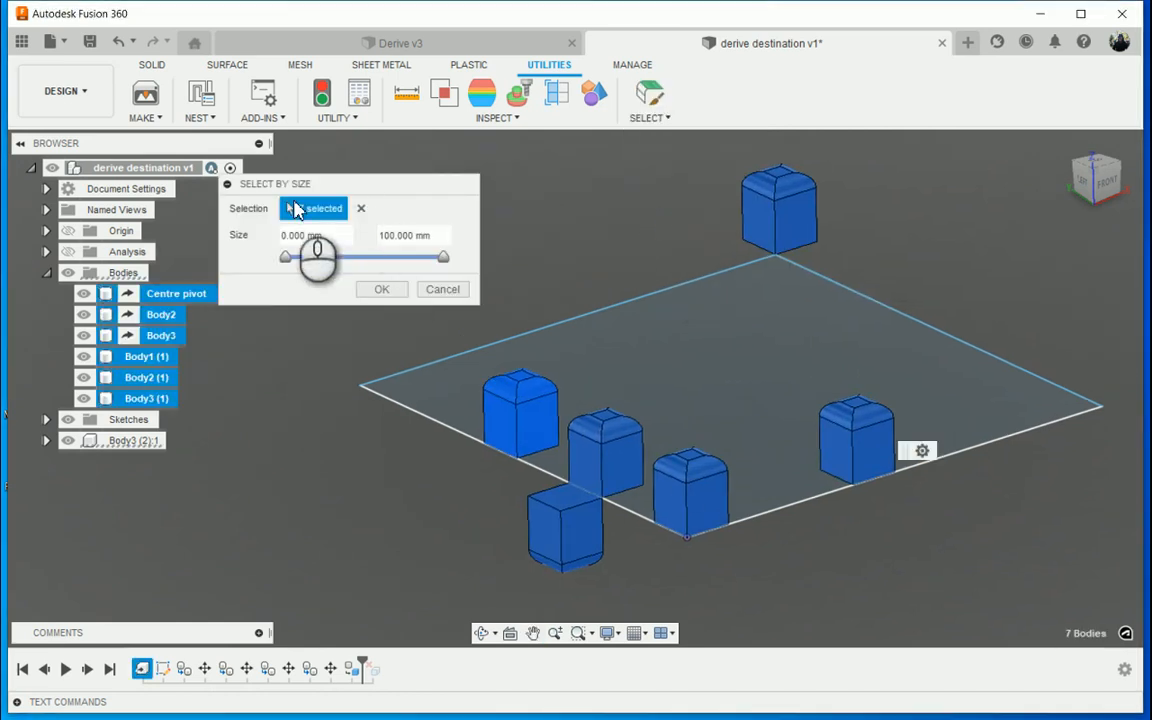
pyautogui.click(438, 235)
pyautogui.write('5')
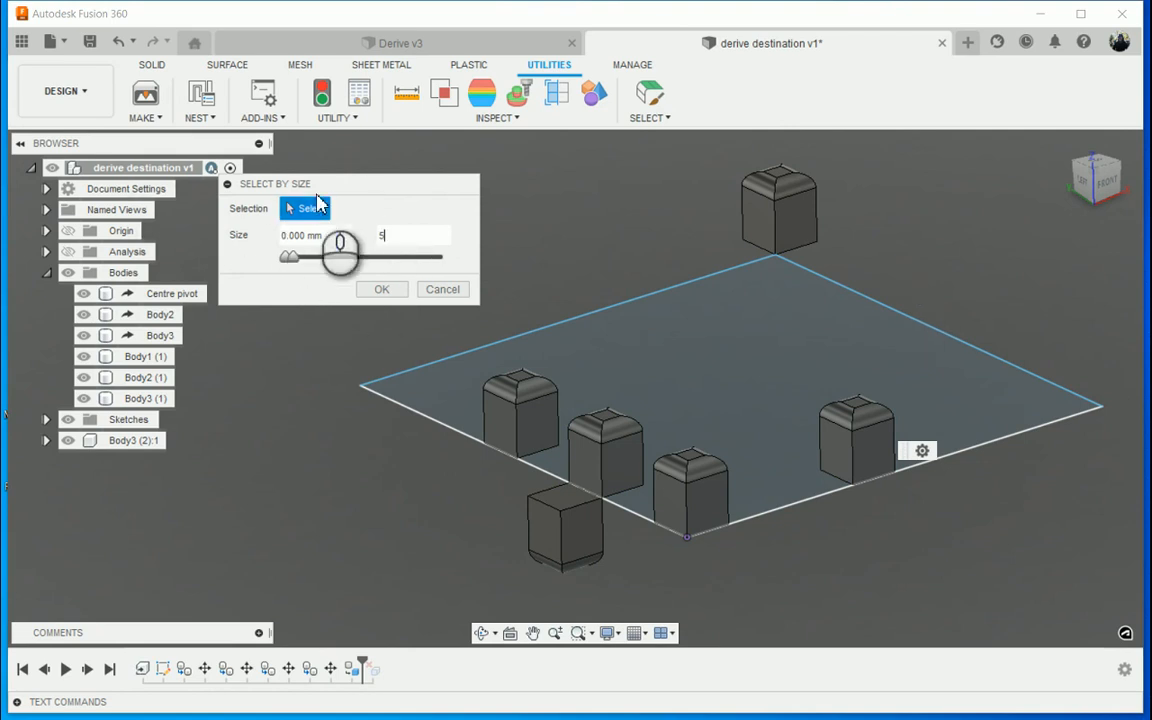
pyautogui.moveTo(320, 184); pyautogui.dragTo(329, 181)
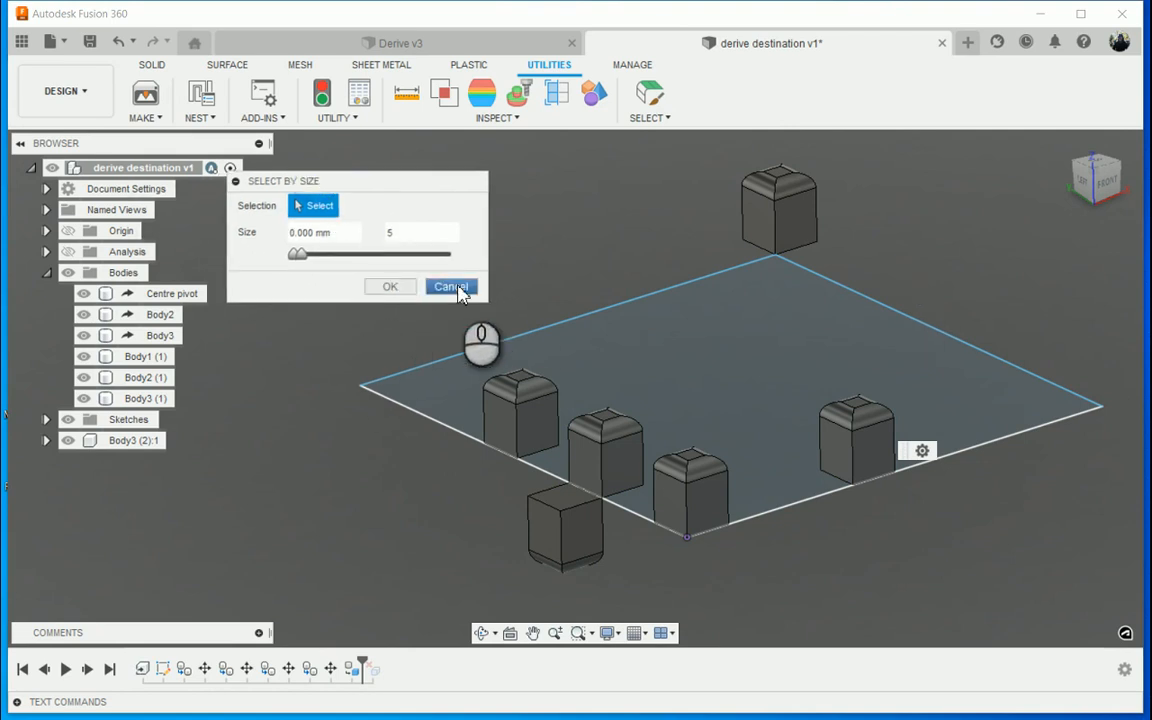
pyautogui.click(452, 287)
# Step: Examine the available selection tools and the description of the Component Drag option
pyautogui.click(652, 117)
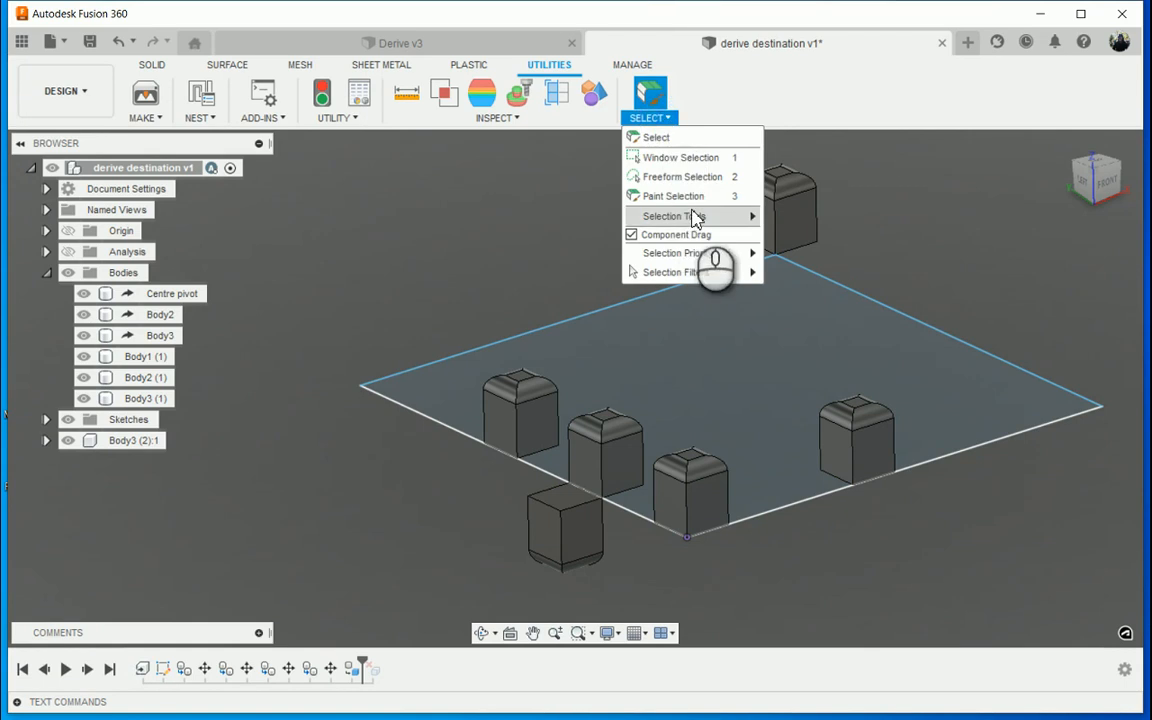
pyautogui.moveTo(696, 218)
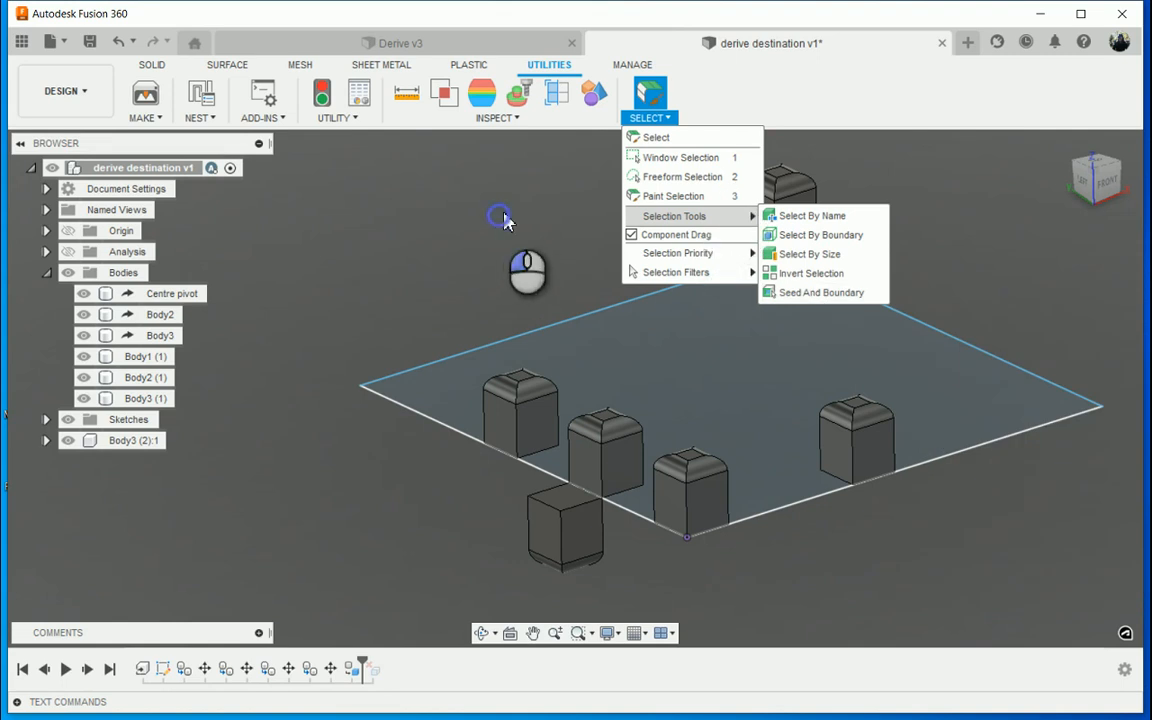
pyautogui.click(650, 117)
pyautogui.click(650, 117)
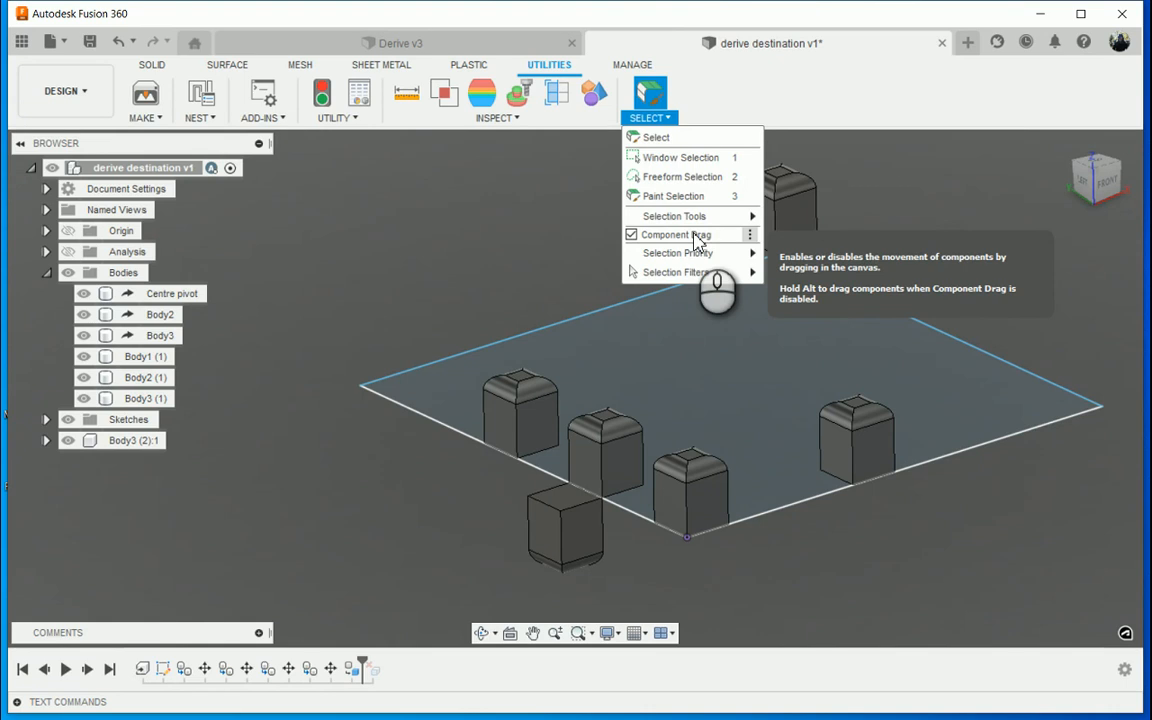
pyautogui.click(885, 445)
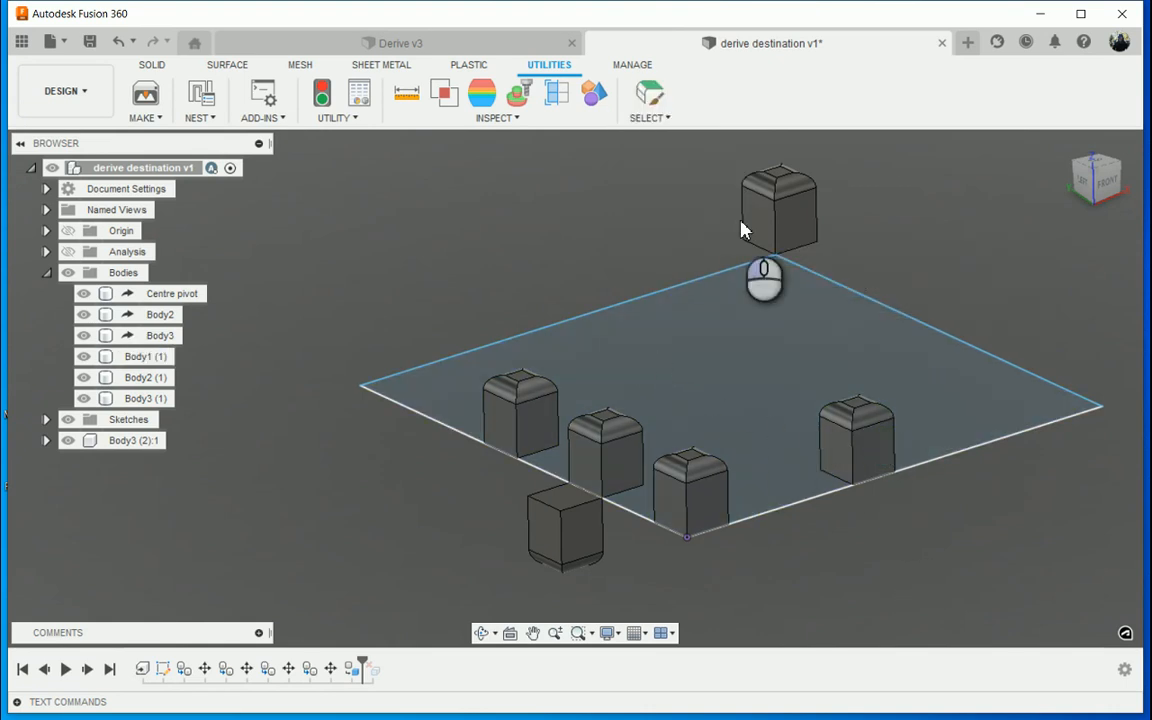
# Step: Set the selection priority to bodies and select the Body3 (1) body at the sketch plane's far corner
pyautogui.click(662, 120)
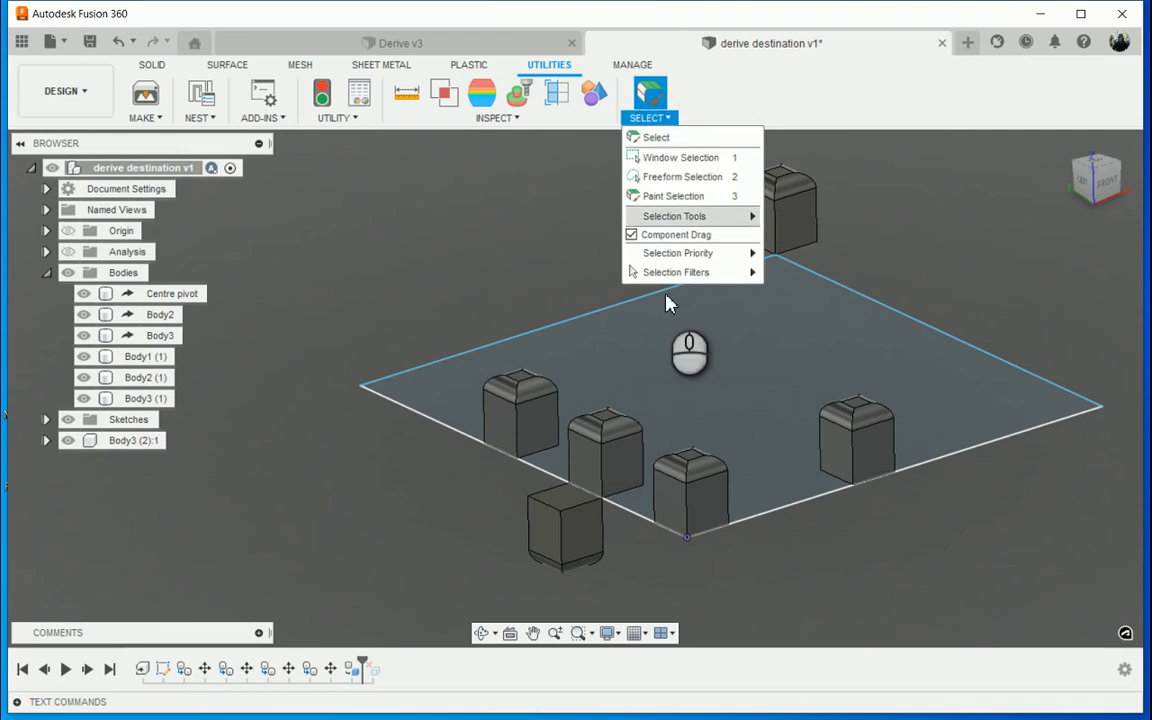
pyautogui.moveTo(680, 253)
pyautogui.click(830, 254)
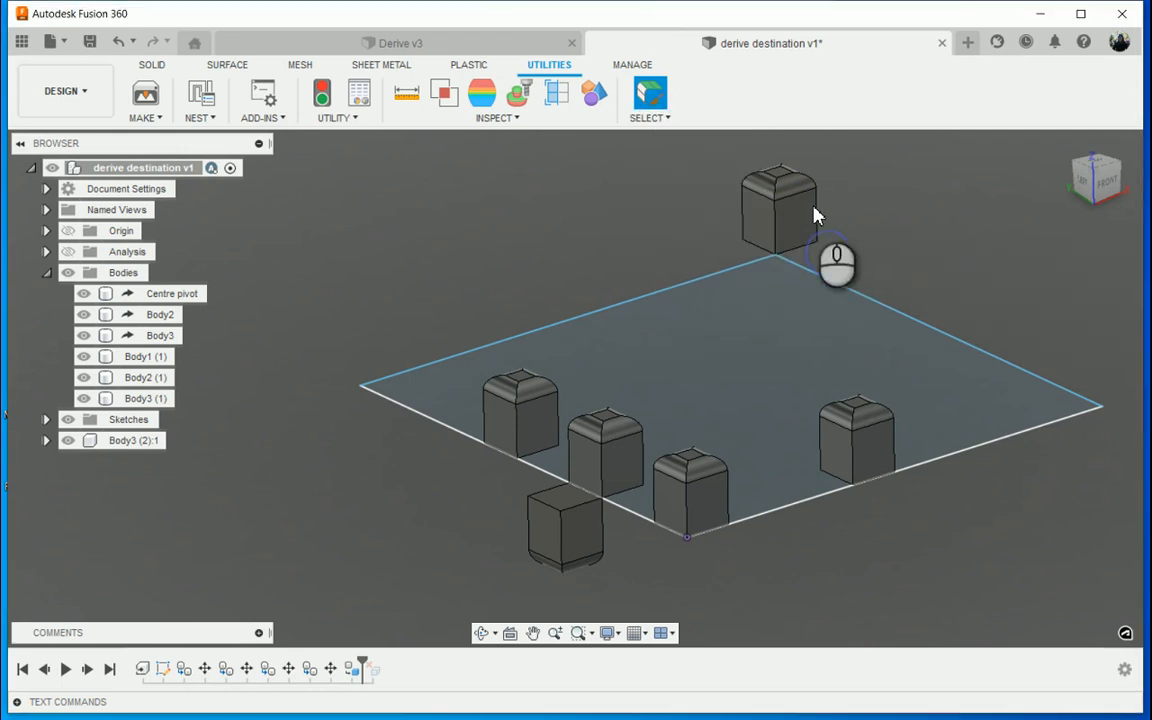
pyautogui.click(805, 212)
pyautogui.click(779, 214)
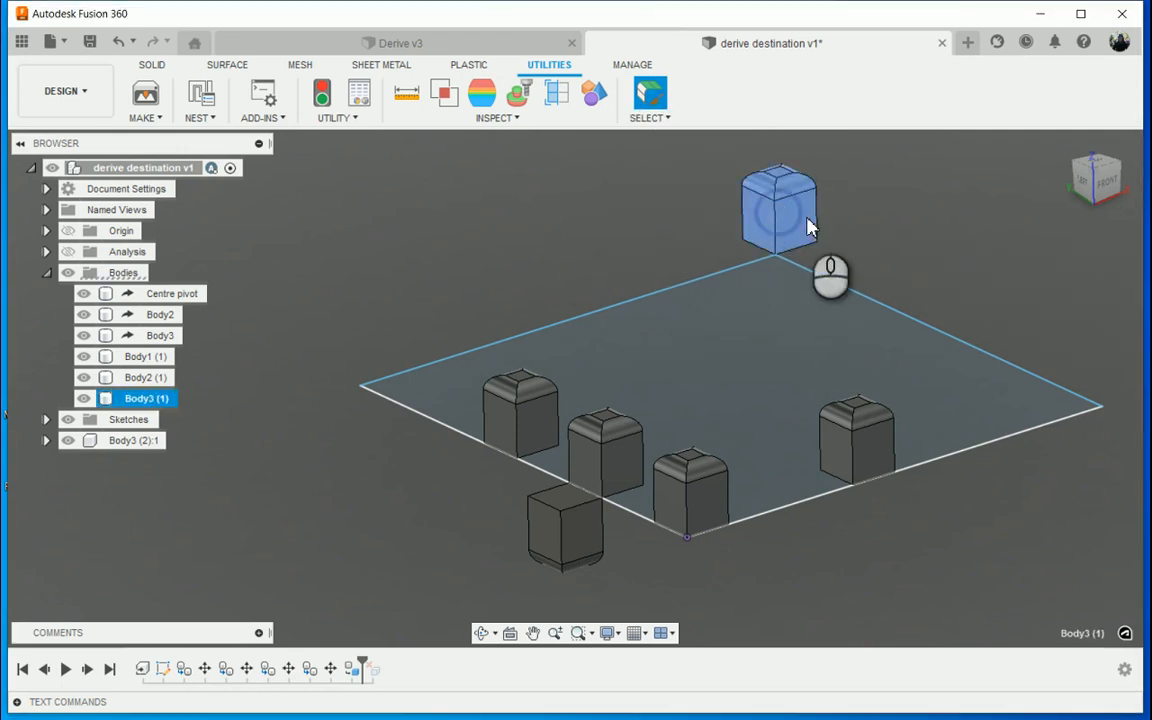
pyautogui.click(813, 210)
pyautogui.click(666, 119)
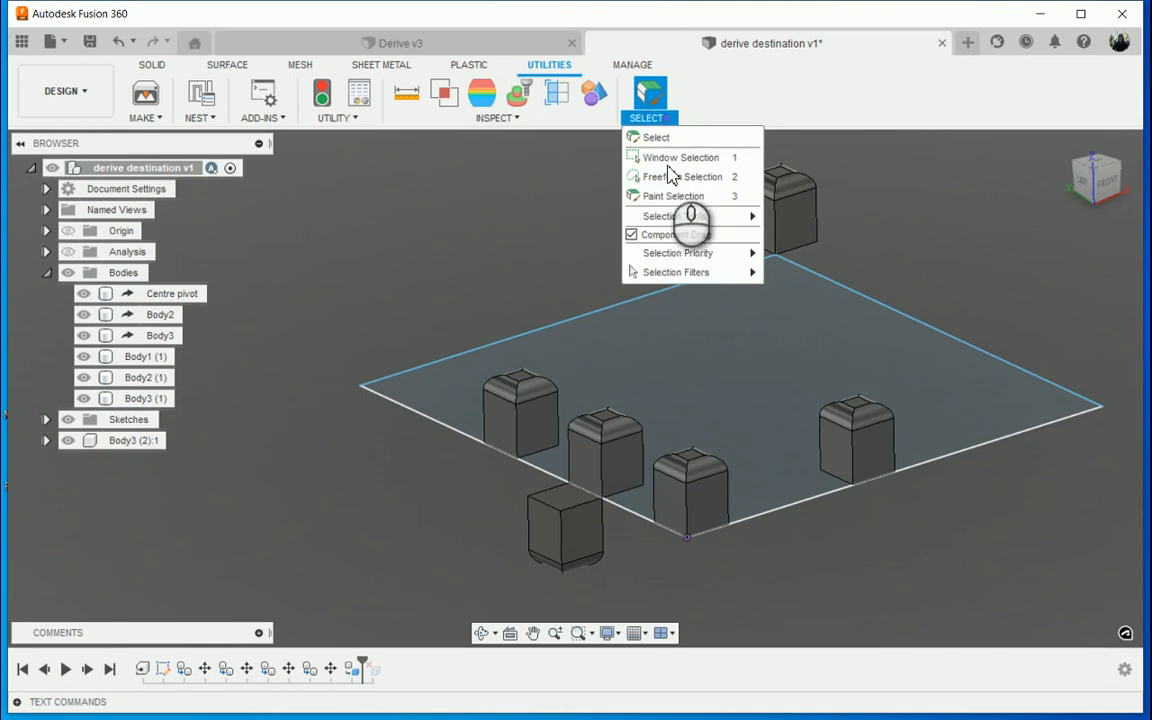
pyautogui.click(859, 209)
pyautogui.click(800, 218)
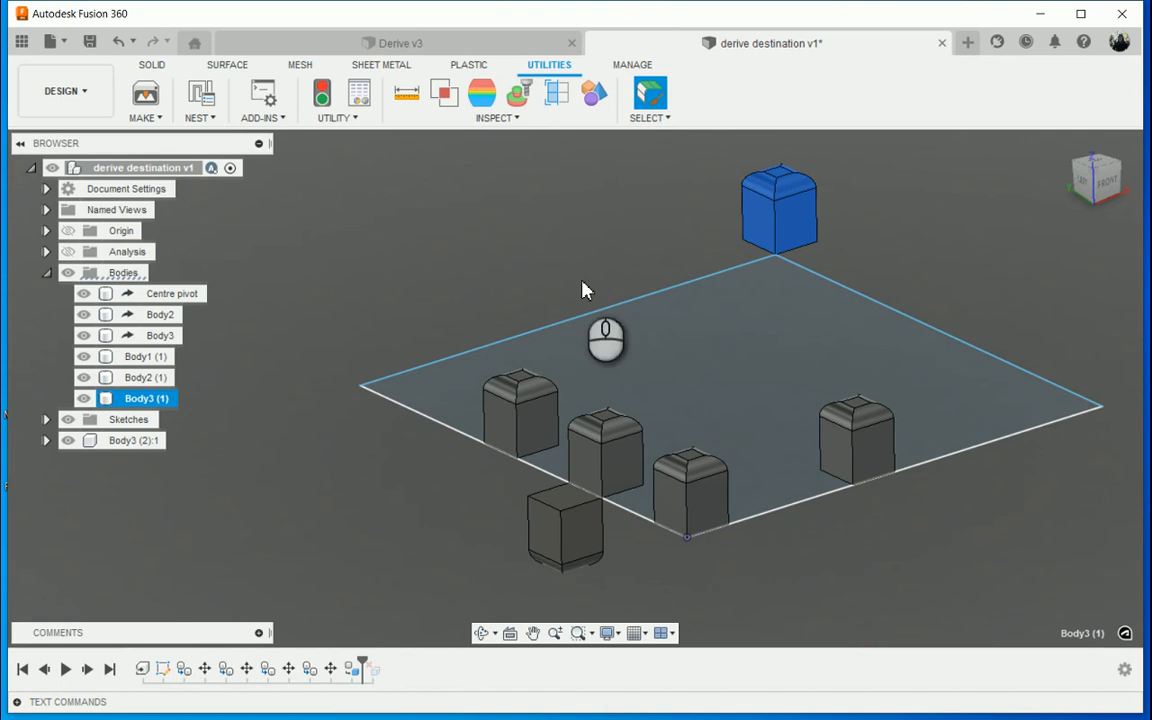
# Step: Move the Body3 (2):1 component straight up off the overlapping derived Body3 using Component Drag, and capture its position
pyautogui.click(120, 440)
pyautogui.click(533, 416)
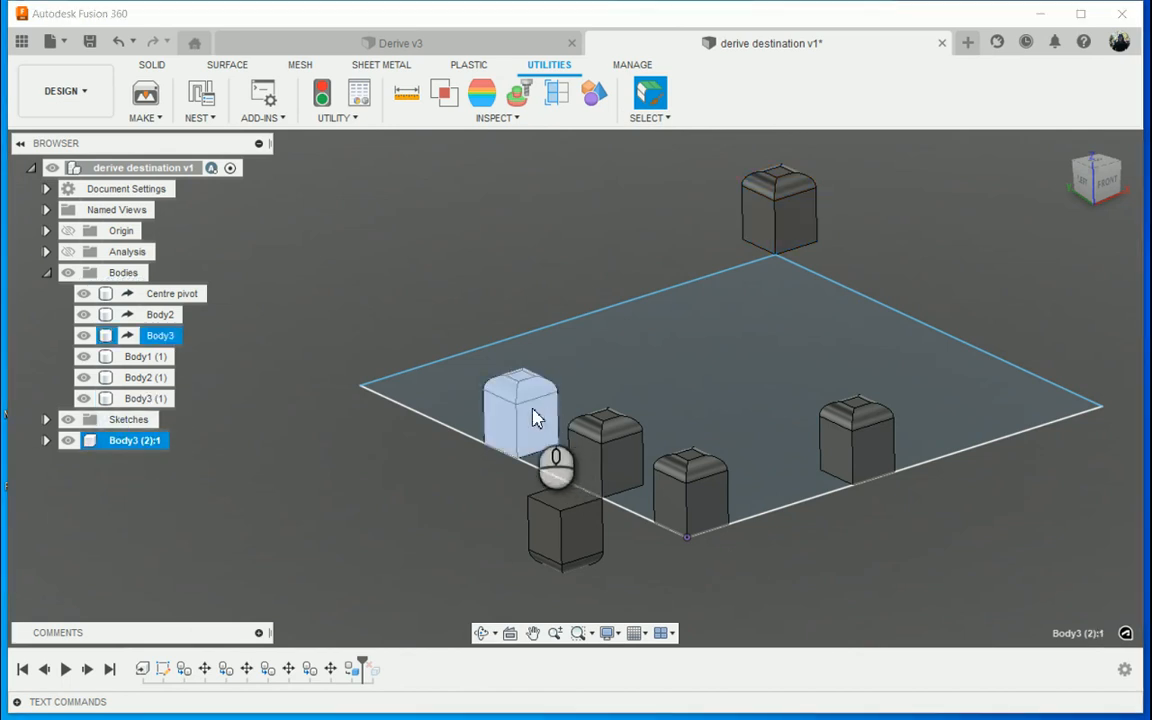
pyautogui.click(650, 115)
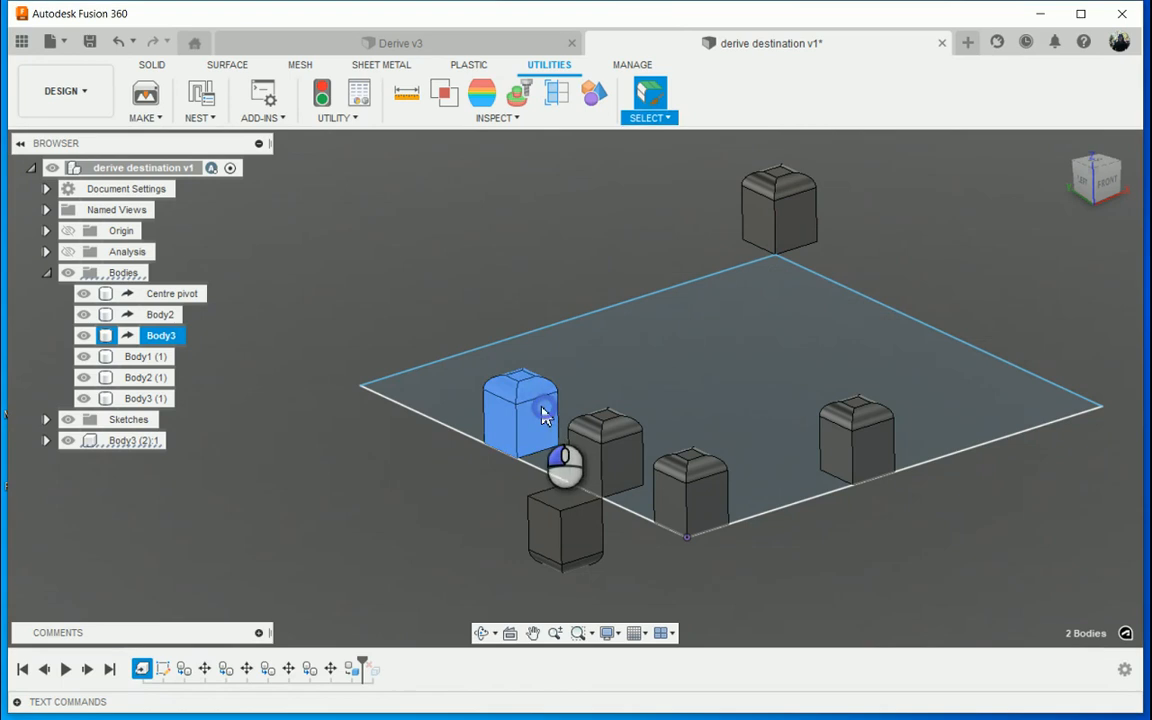
pyautogui.click(365, 314)
pyautogui.moveTo(504, 398); pyautogui.dragTo(518, 260)
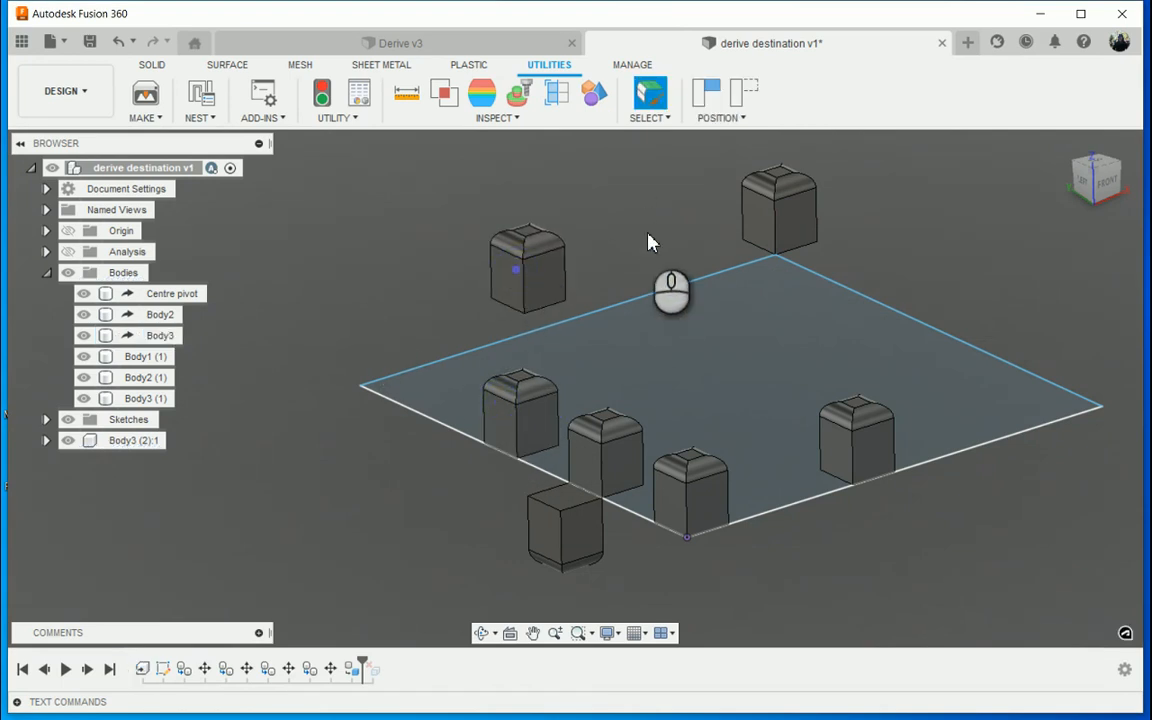
pyautogui.keyDown('shift'); pyautogui.moveTo(640, 262); pyautogui.dragTo(678, 320, button='middle'); pyautogui.keyUp('shift')
pyautogui.keyDown('shift'); pyautogui.moveTo(697, 370); pyautogui.dragTo(602, 366, button='middle'); pyautogui.keyUp('shift')
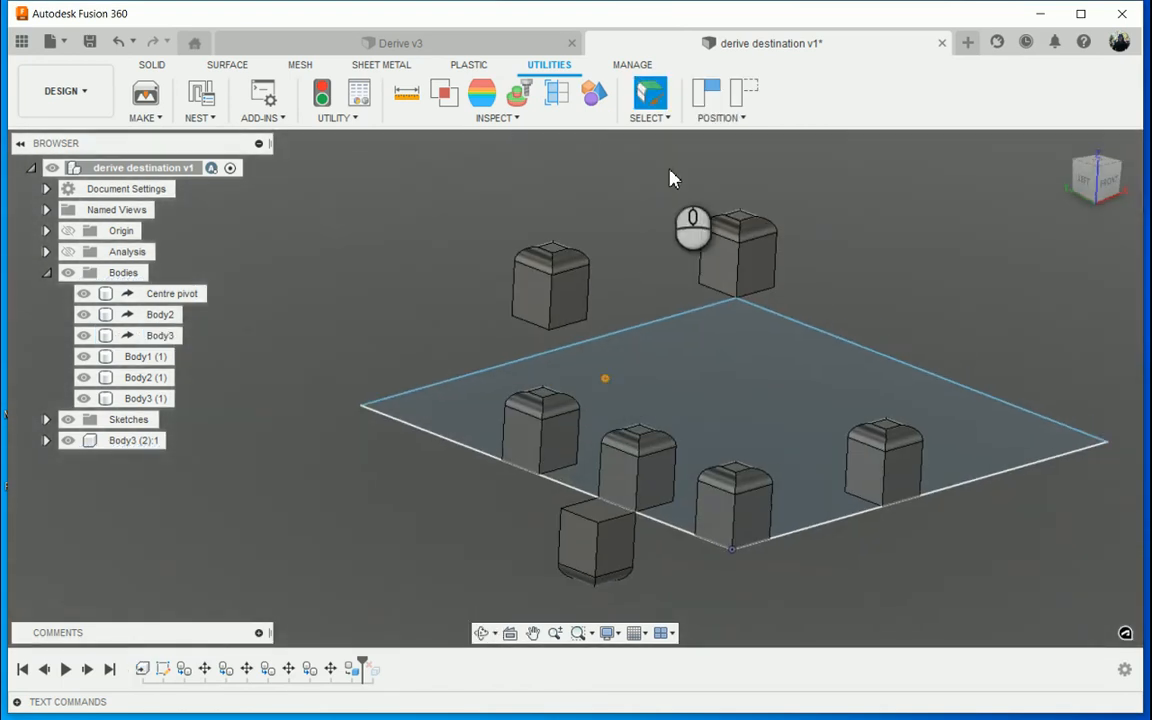
pyautogui.click(705, 93)
# Step: Roll the timeline back to just before the captured position feature
pyautogui.click(650, 117)
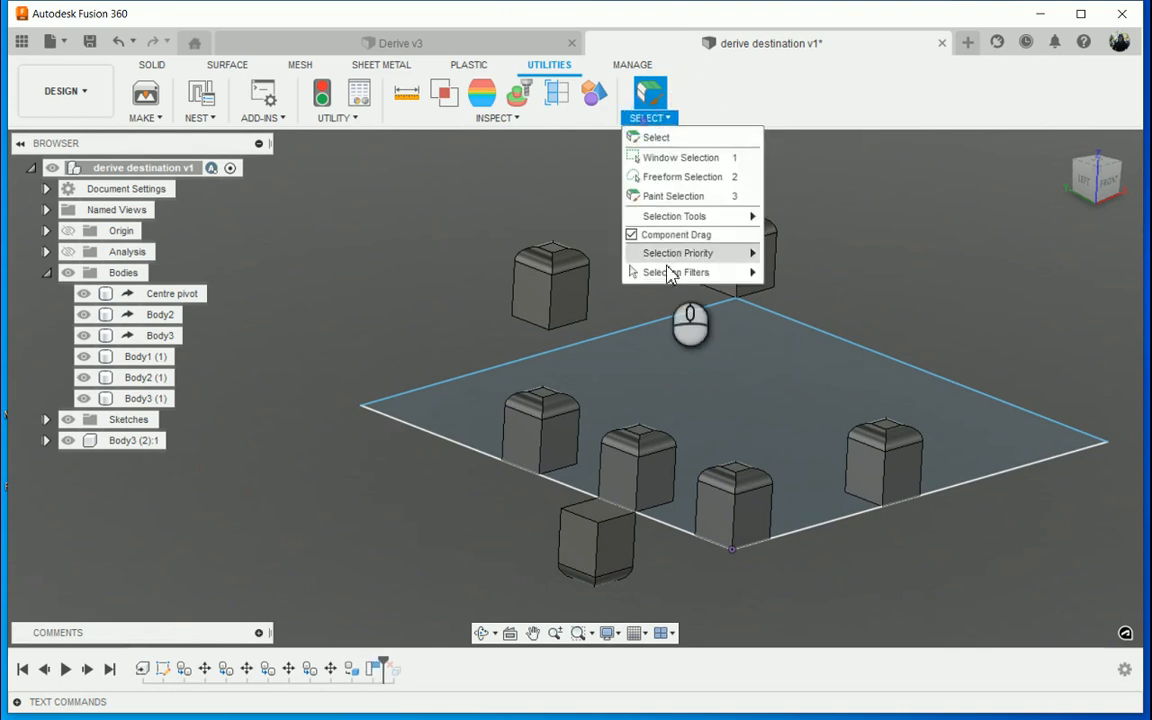
pyautogui.moveTo(670, 273)
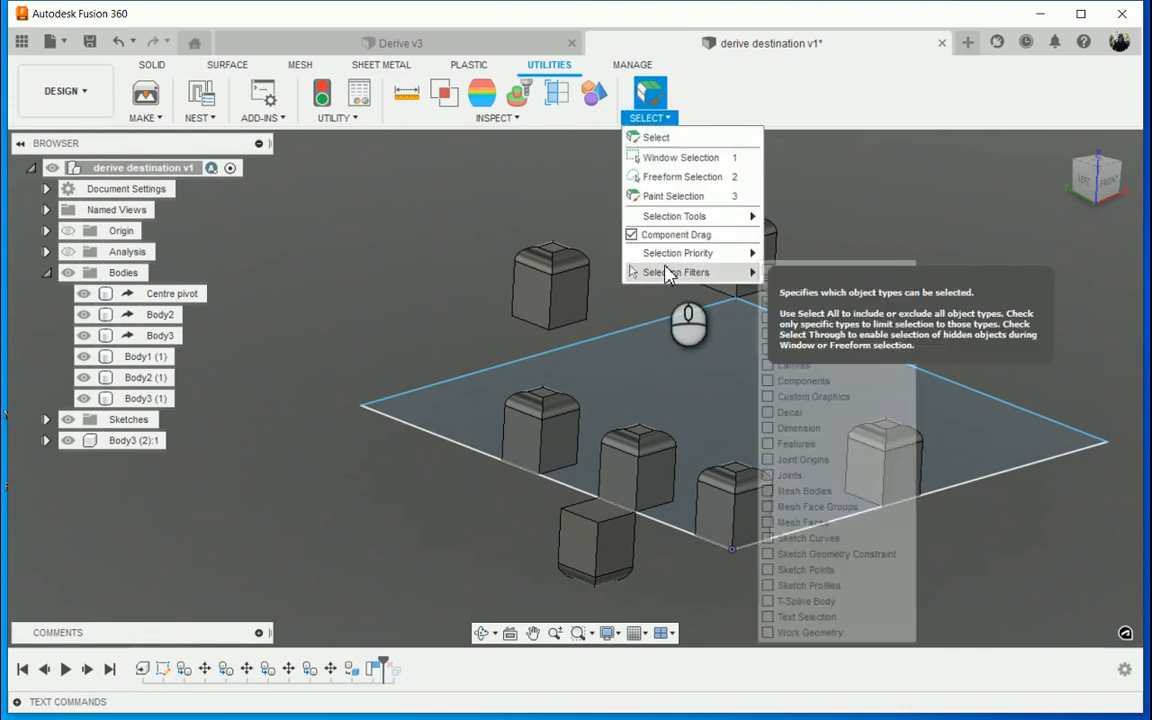
pyautogui.click(380, 670)
pyautogui.moveTo(386, 666); pyautogui.dragTo(361, 660)
# Step: Move the Body3 (2):1 component freely above the sketch plane, and try to move the Body3 (1) body the same way
pyautogui.moveTo(536, 458); pyautogui.dragTo(542, 297)
pyautogui.moveTo(495, 333); pyautogui.dragTo(670, 374, button='middle')
pyautogui.moveTo(714, 477); pyautogui.dragTo(580, 475, button='middle')
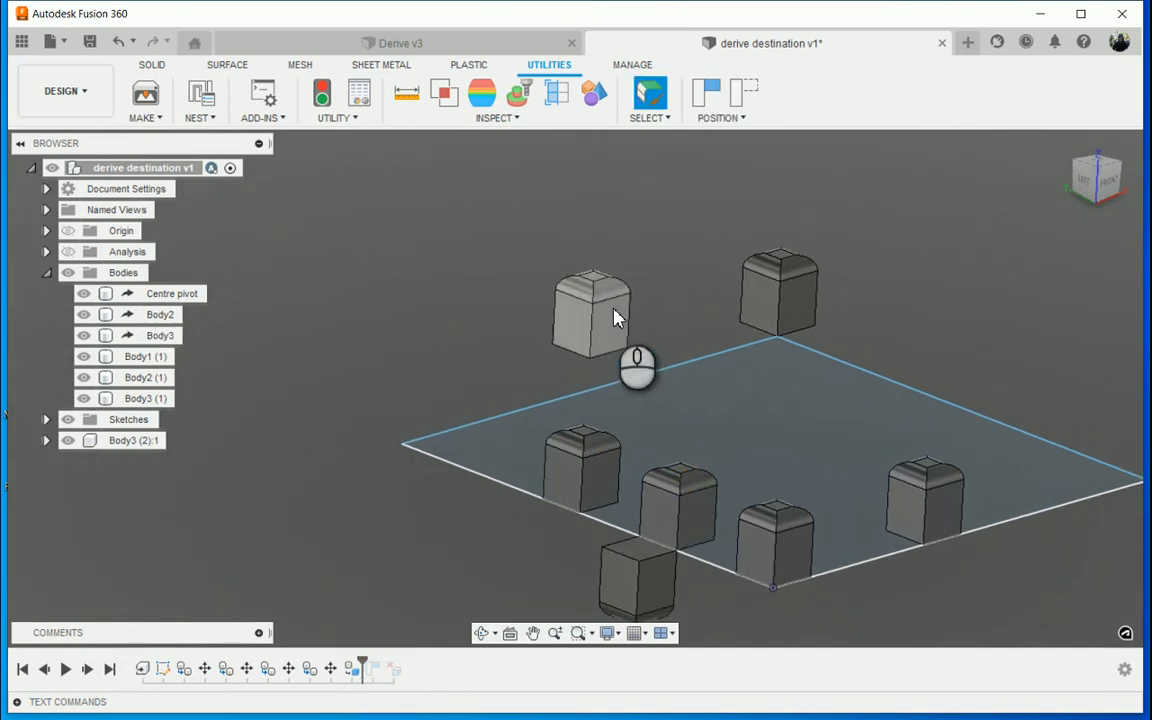
pyautogui.moveTo(617, 319); pyautogui.dragTo(429, 303)
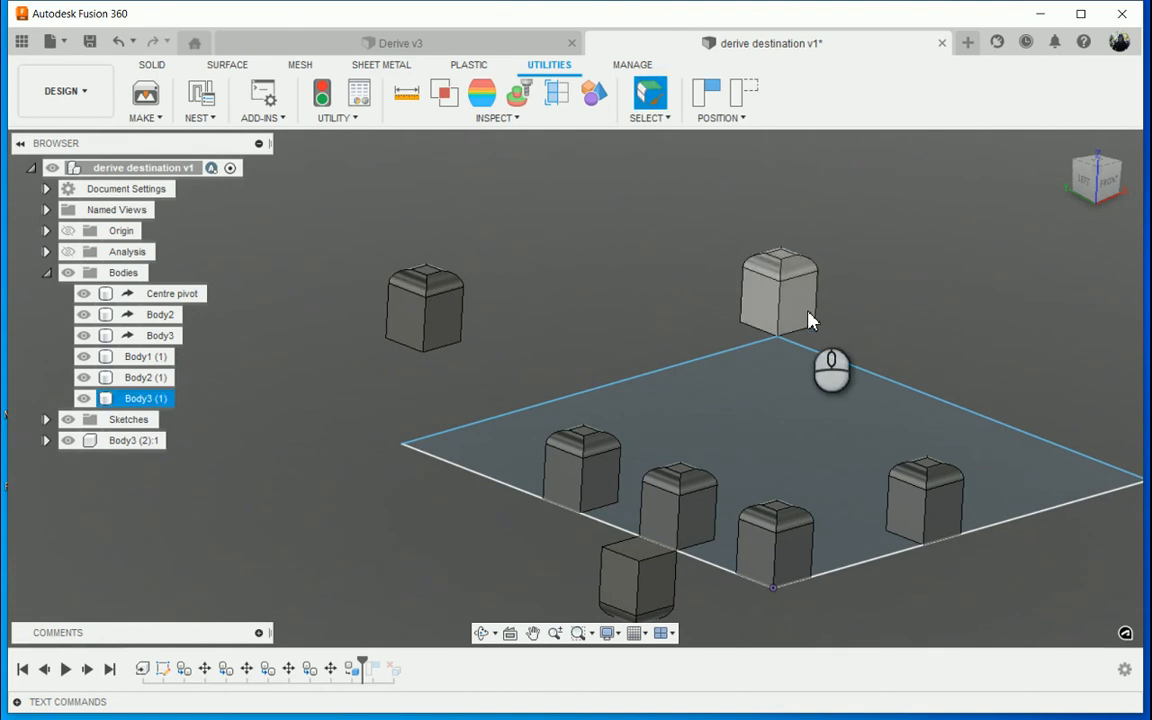
pyautogui.moveTo(805, 312)
pyautogui.mouseDown()
pyautogui.moveTo(743, 345)
pyautogui.moveTo(805, 292)
pyautogui.mouseUp()
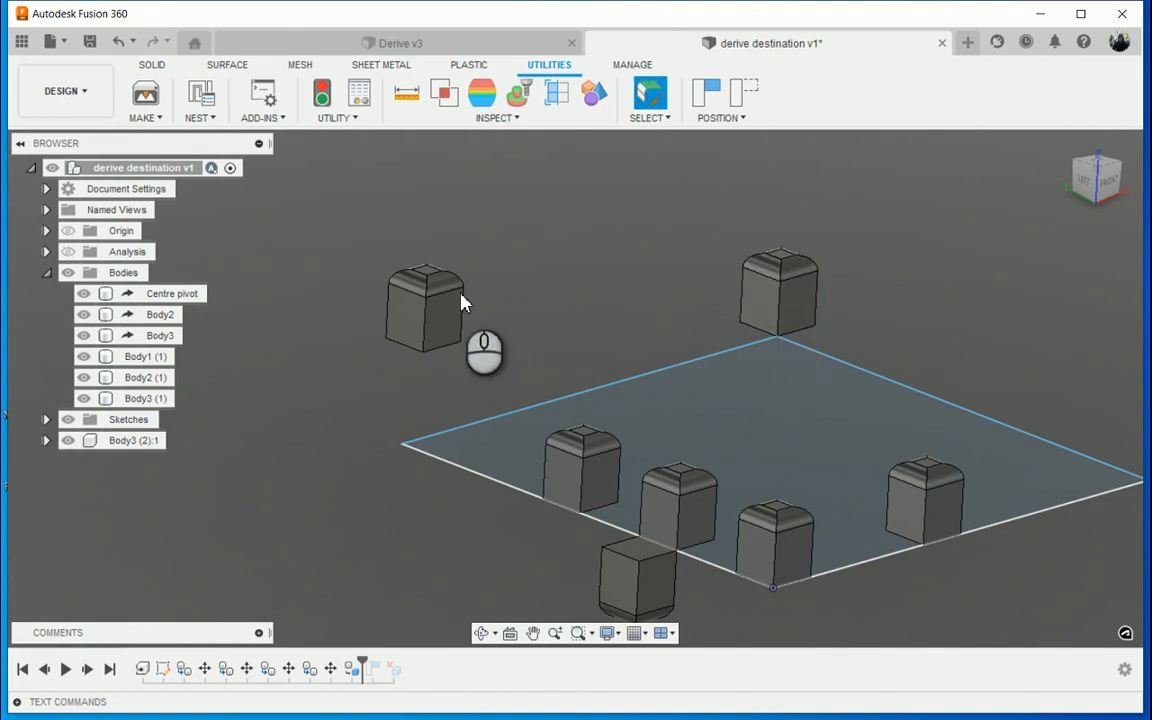
pyautogui.moveTo(458, 298); pyautogui.dragTo(505, 306)
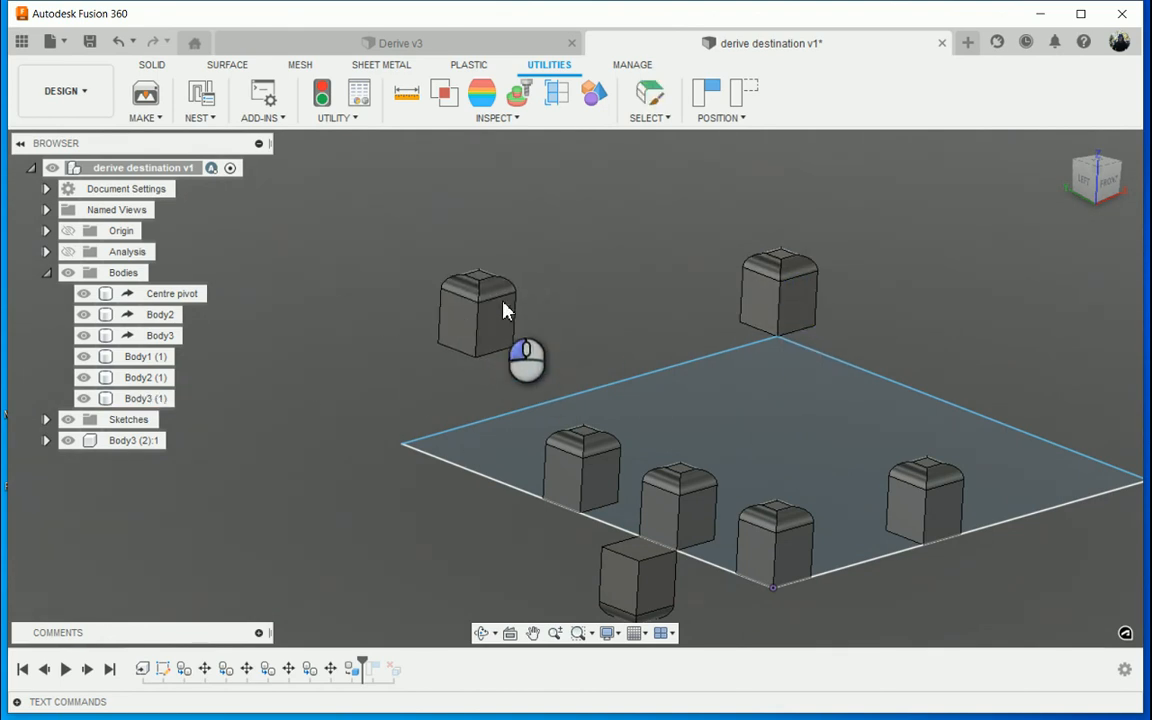
# Step: Review the selection priority options, clear the Body3 (1) selection, and revert the moved component to its original position
pyautogui.click(650, 117)
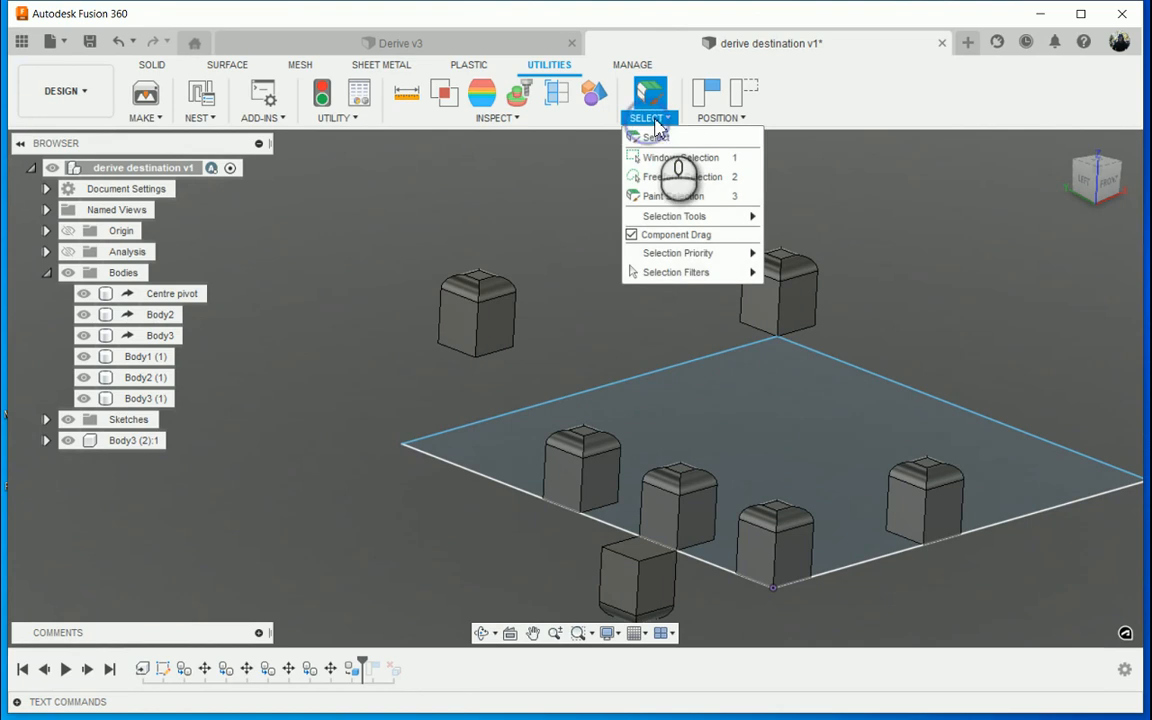
pyautogui.moveTo(690, 257)
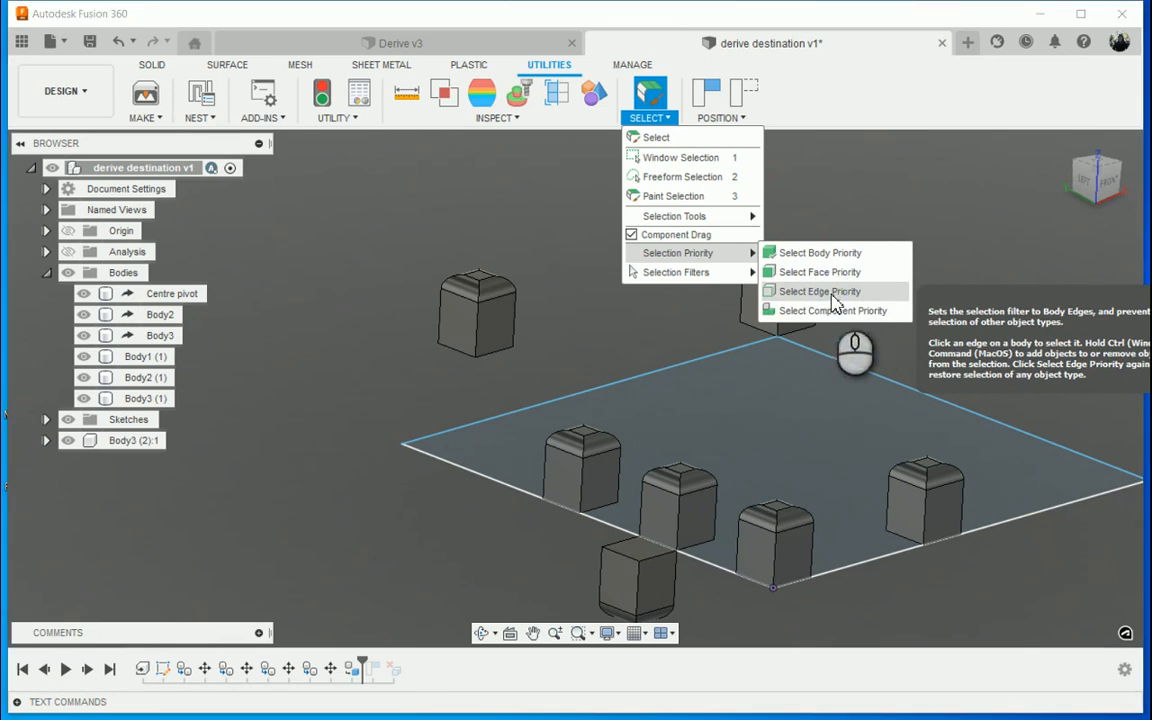
pyautogui.click(920, 218)
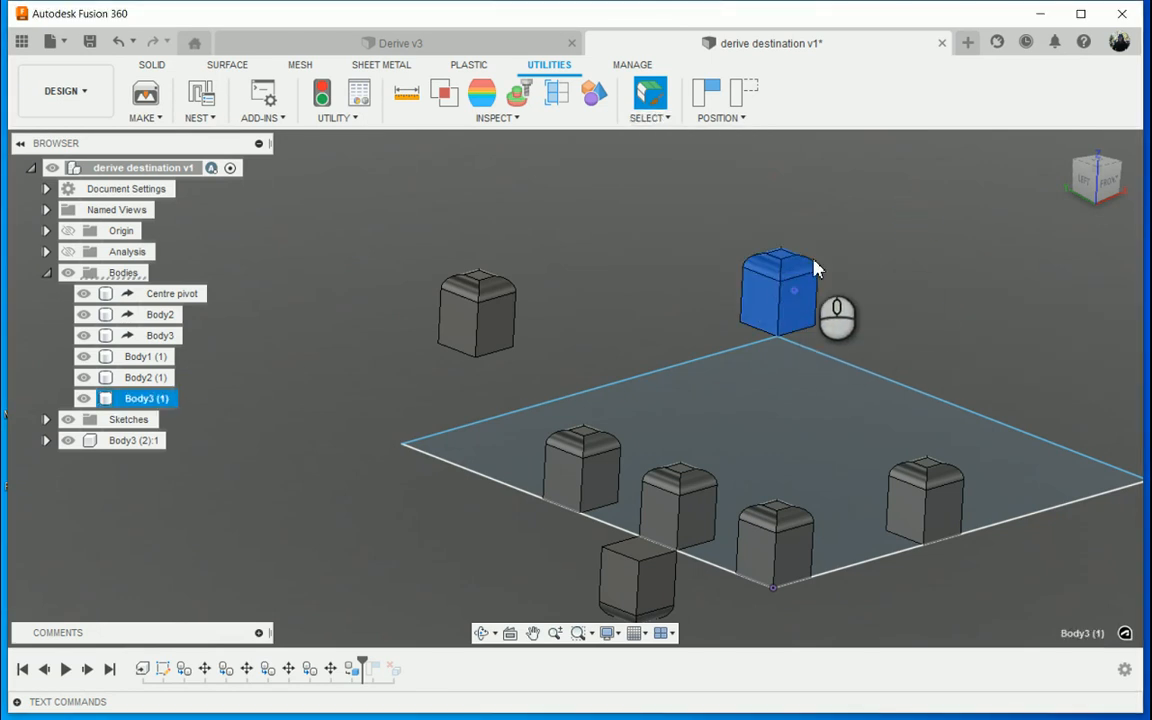
pyautogui.press('Escape')
pyautogui.click(667, 118)
pyautogui.click(746, 96)
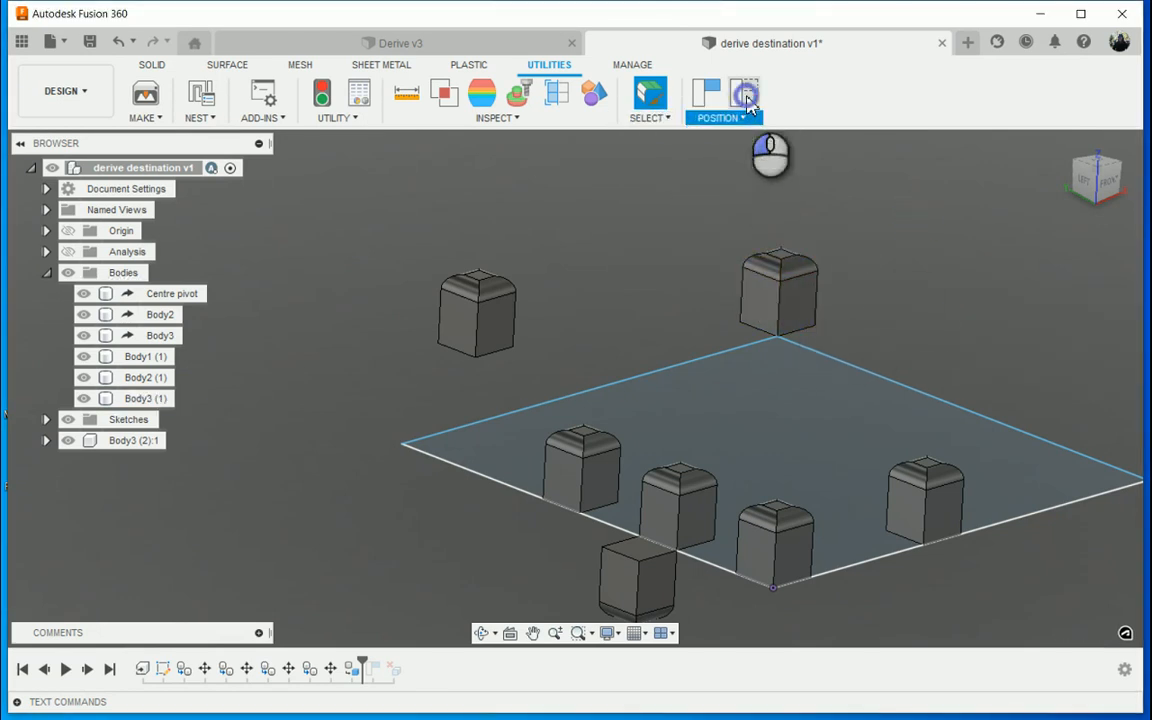
# Step: Set the selection priority to edges and try selecting individual edges and faces of the Body3 (1) body
pyautogui.click(652, 118)
pyautogui.moveTo(705, 258)
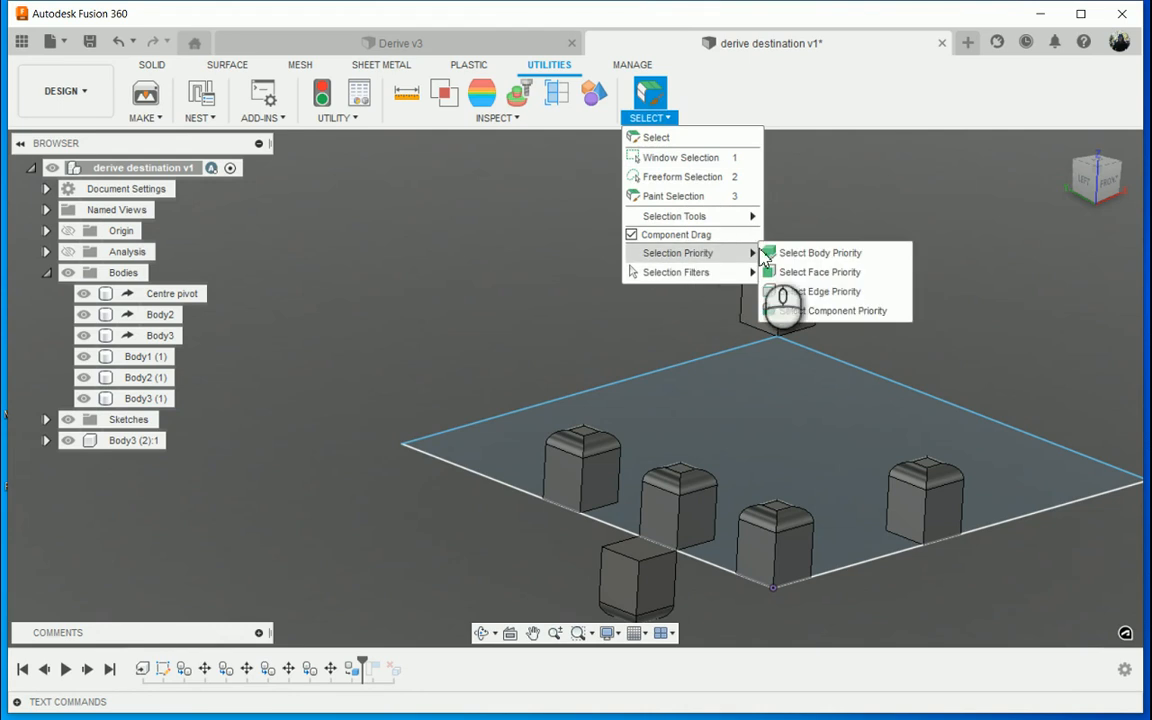
pyautogui.click(807, 291)
pyautogui.click(776, 300)
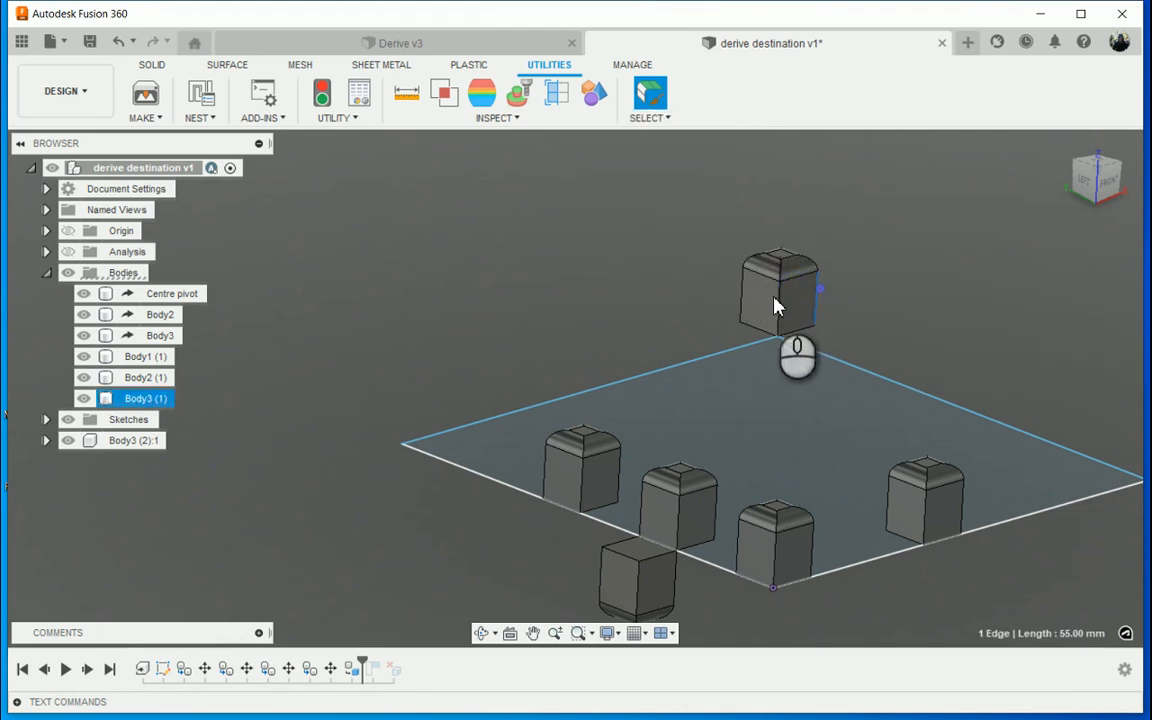
pyautogui.click(761, 262)
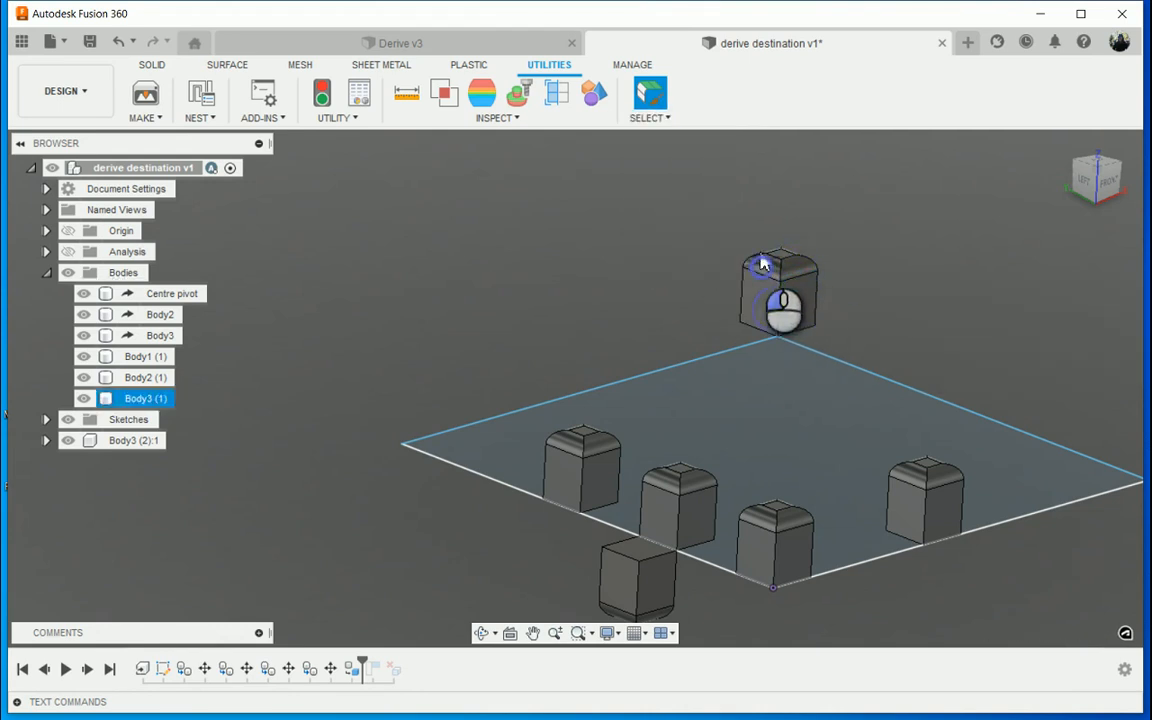
pyautogui.click(762, 246)
pyautogui.click(759, 319)
pyautogui.click(770, 301)
pyautogui.click(760, 288)
pyautogui.click(797, 261)
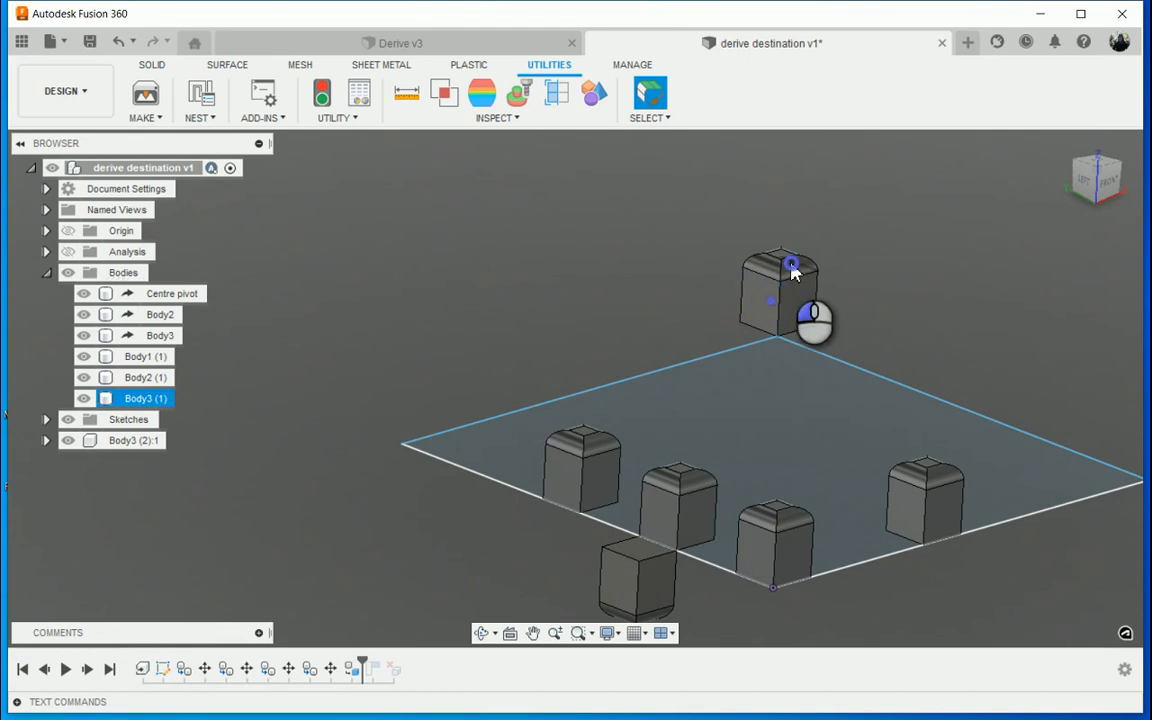
pyautogui.click(779, 301)
pyautogui.click(800, 264)
pyautogui.click(757, 294)
pyautogui.click(772, 319)
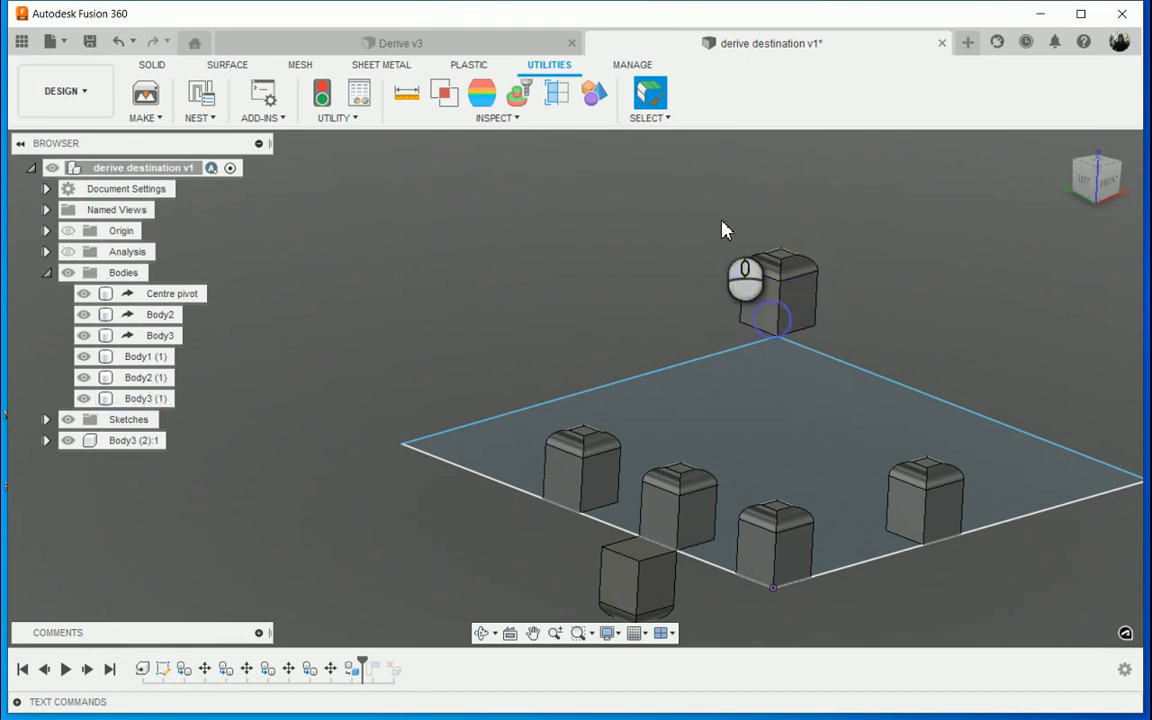
# Step: Set the selection priority to bodies, select several bodies around the sketch plane one after another, and clear the selection
pyautogui.click(666, 120)
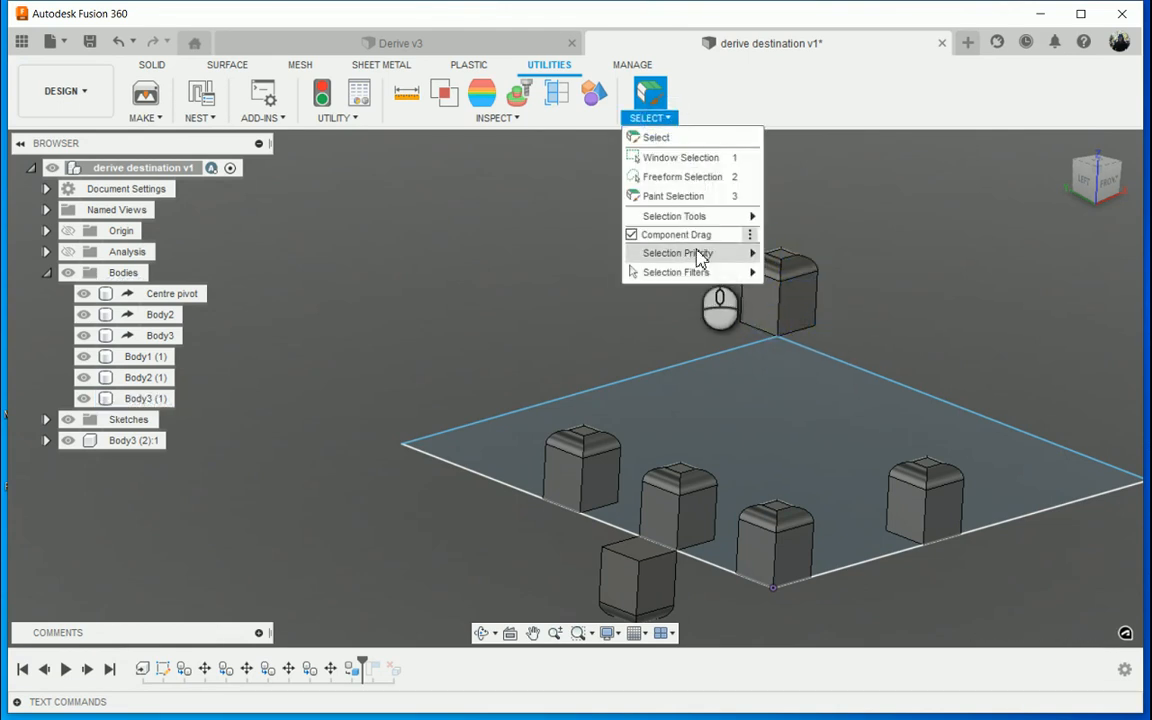
pyautogui.moveTo(700, 253)
pyautogui.click(808, 252)
pyautogui.click(780, 285)
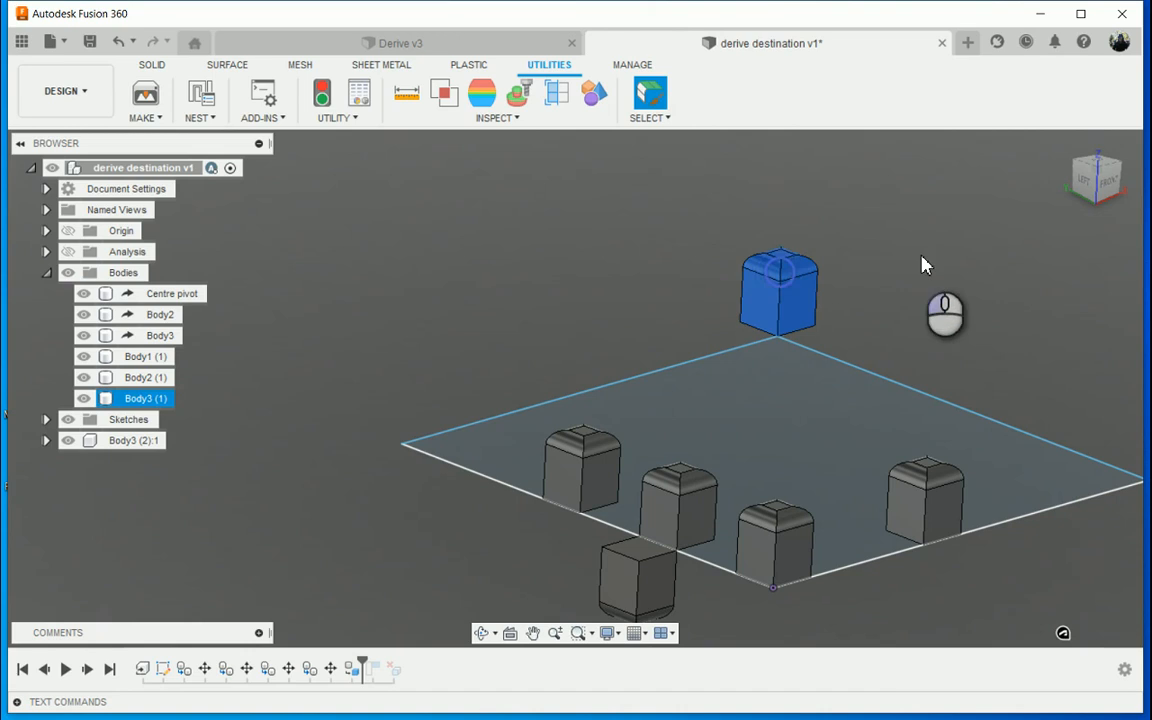
pyautogui.click(620, 456)
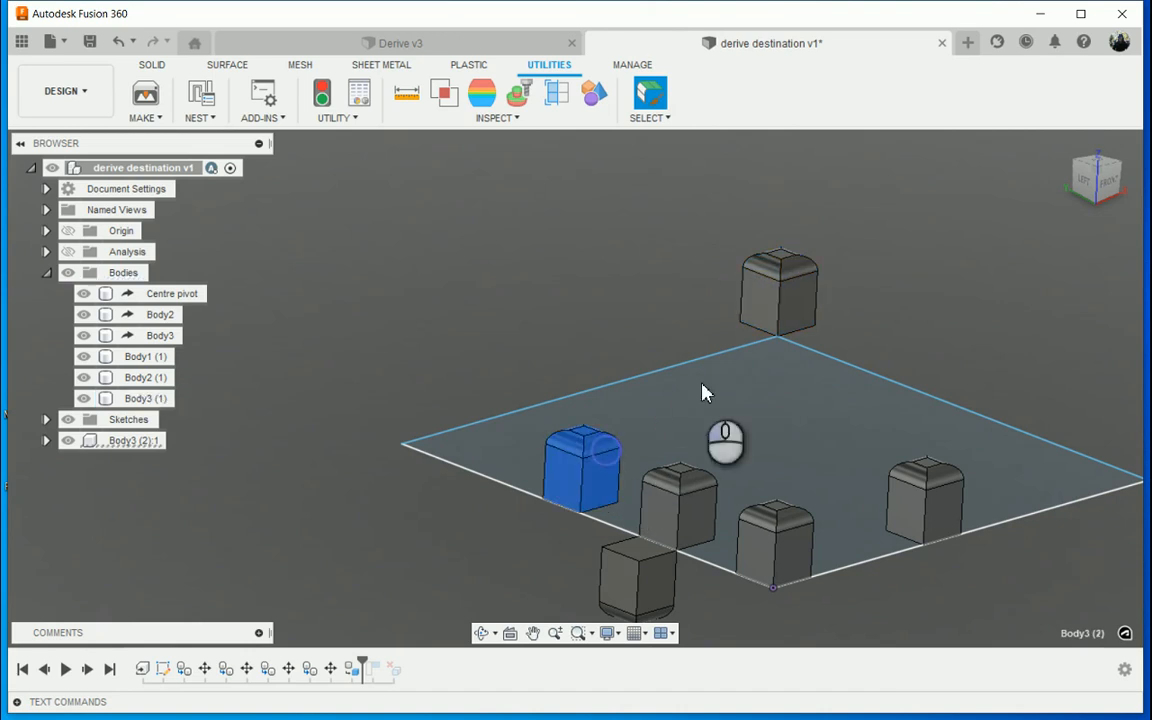
pyautogui.click(676, 493)
pyautogui.click(790, 528)
pyautogui.click(931, 490)
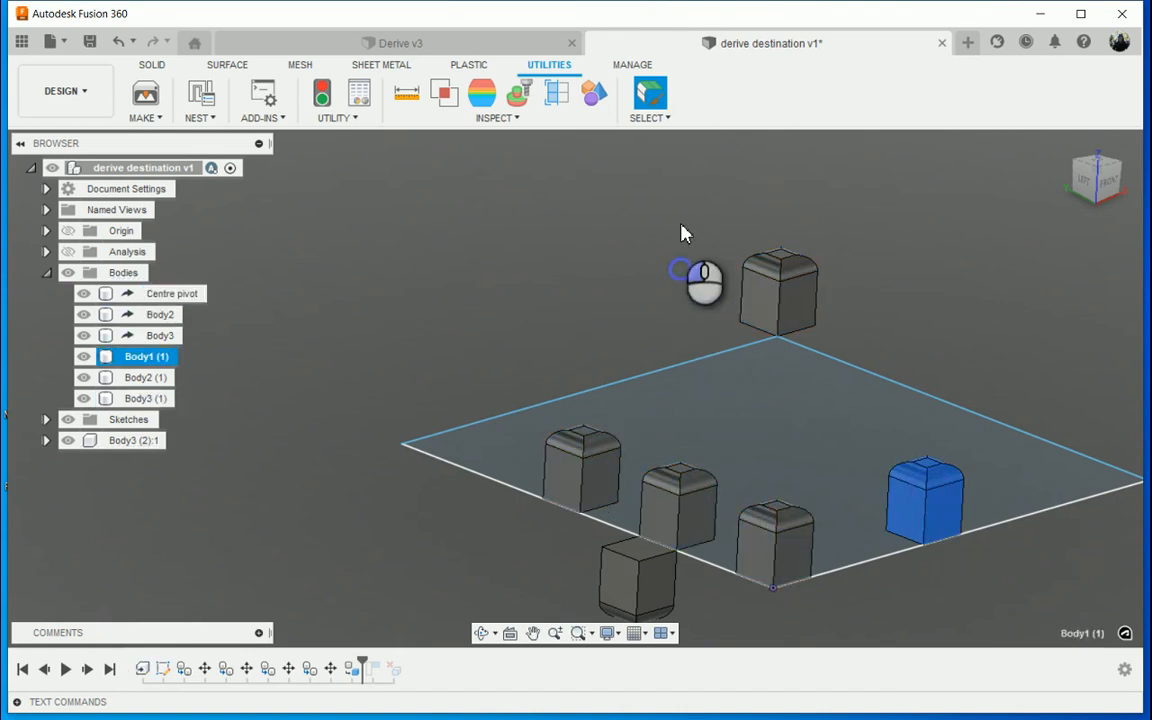
pyautogui.click(681, 233)
# Step: Set the selection priority to components and select the whole derive destination component through its Body3 (1) body
pyautogui.click(652, 117)
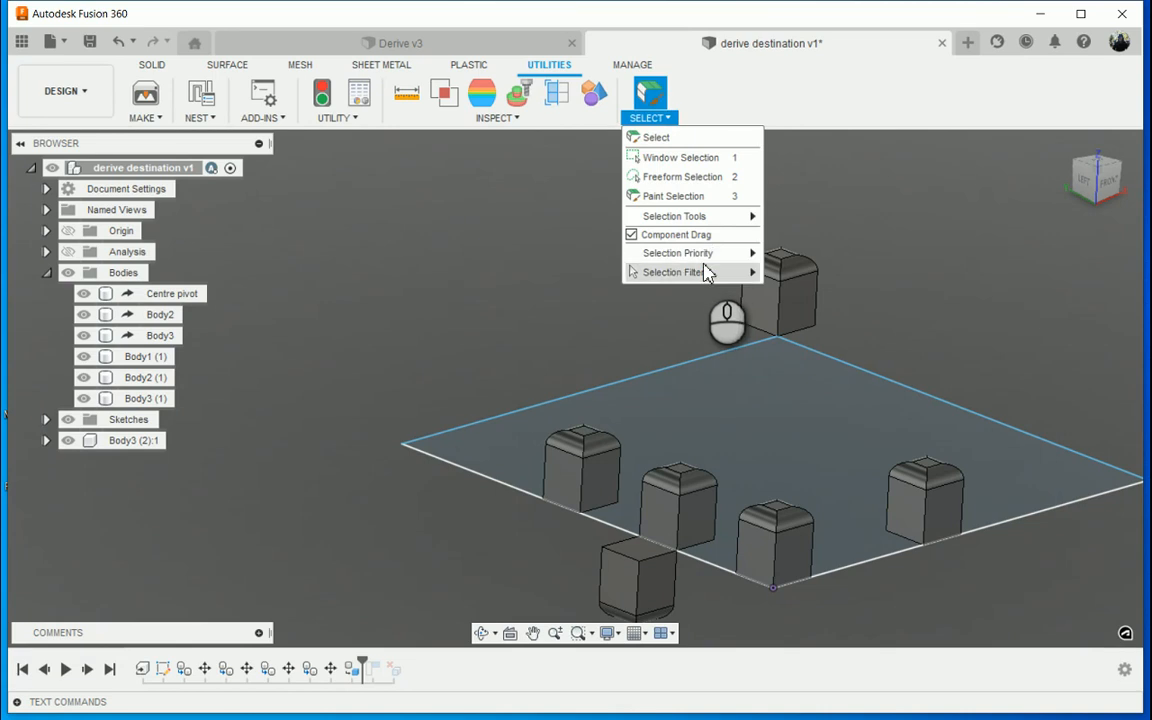
pyautogui.moveTo(678, 253)
pyautogui.click(818, 310)
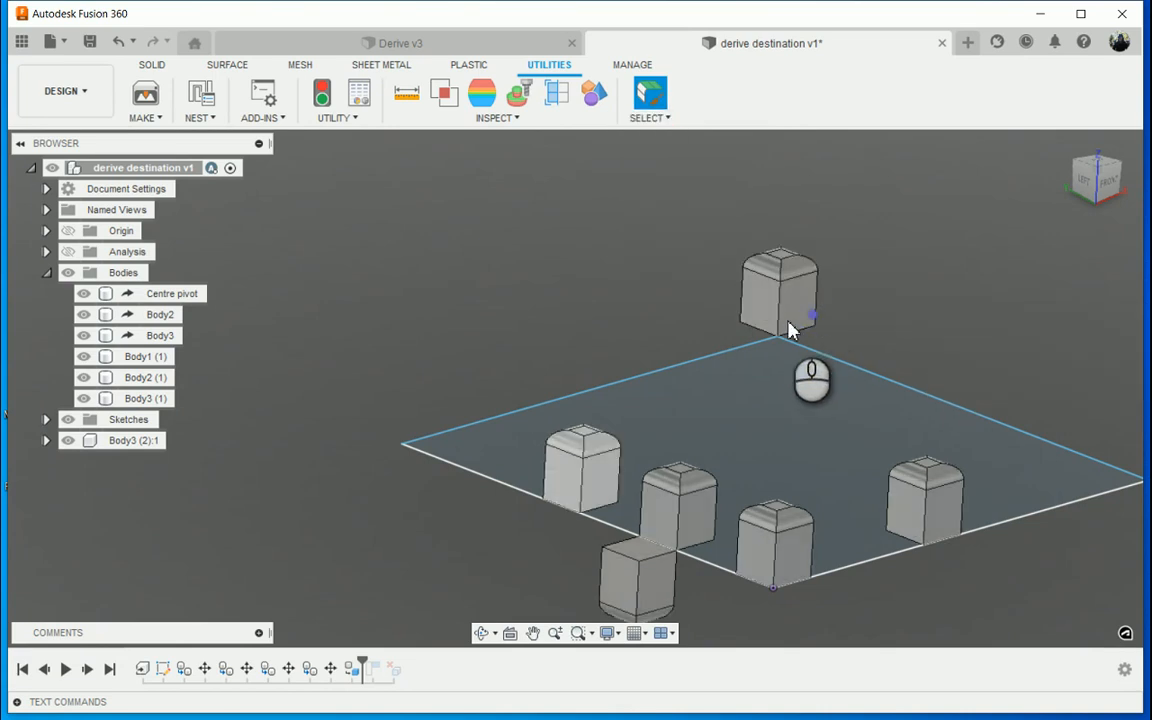
pyautogui.click(800, 291)
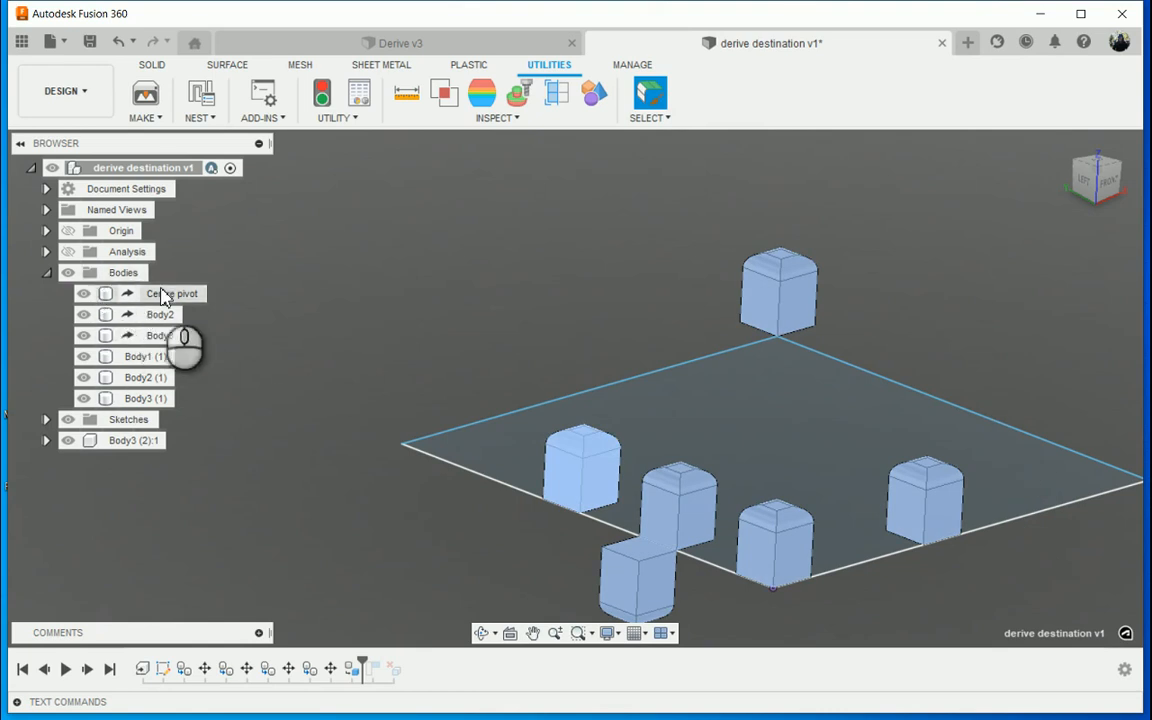
# Step: Select and deselect the Body3 (2):1 component from the browser tree, and turn off the component selection priority
pyautogui.click(132, 440)
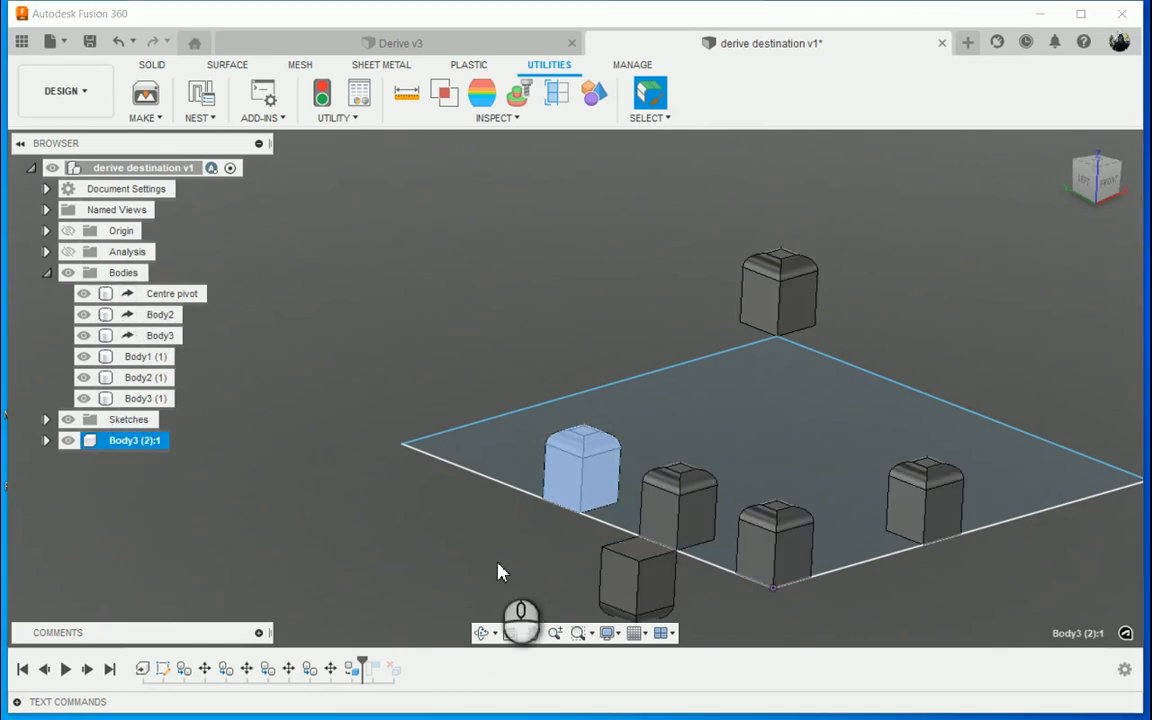
pyautogui.click(457, 545)
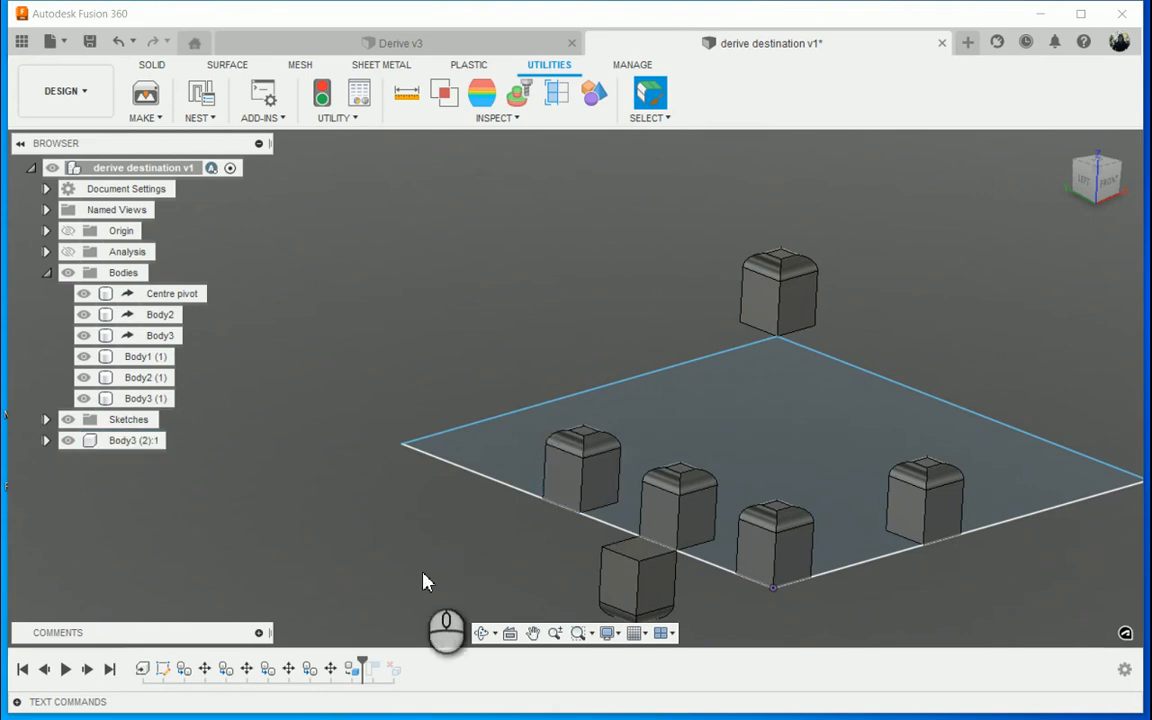
pyautogui.click(657, 118)
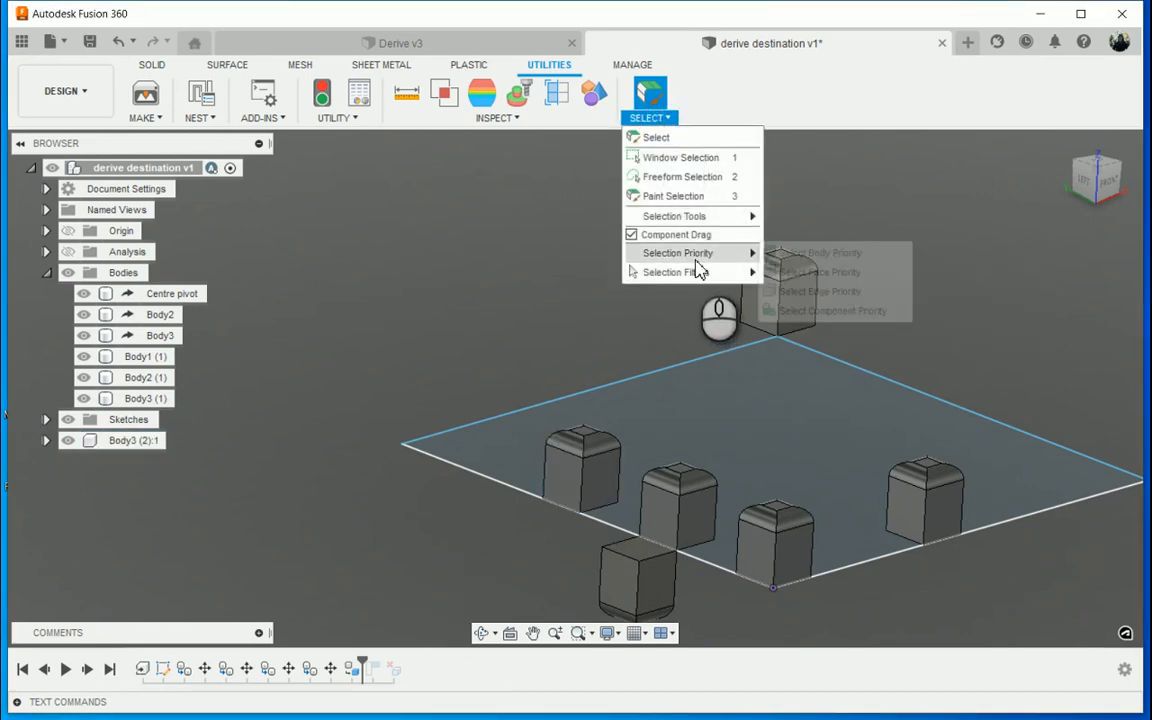
pyautogui.moveTo(700, 283)
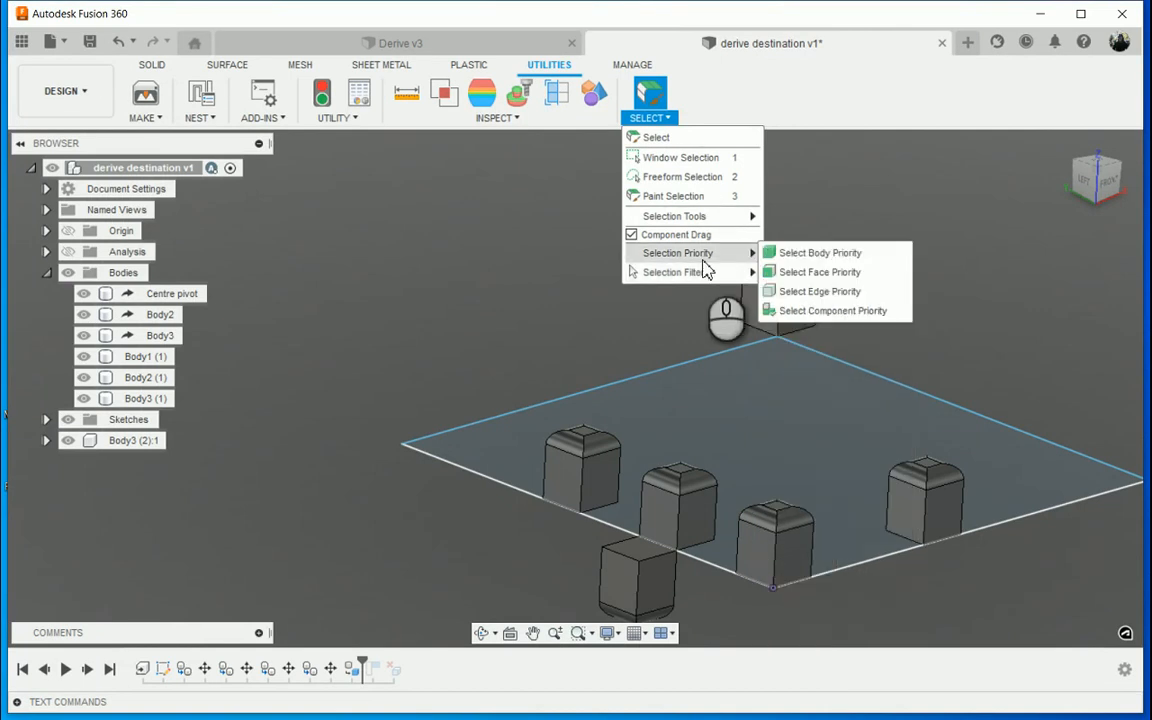
pyautogui.click(812, 316)
# Step: Examine the selection filters, trying the Select Through and Select All options, and close the list
pyautogui.click(658, 95)
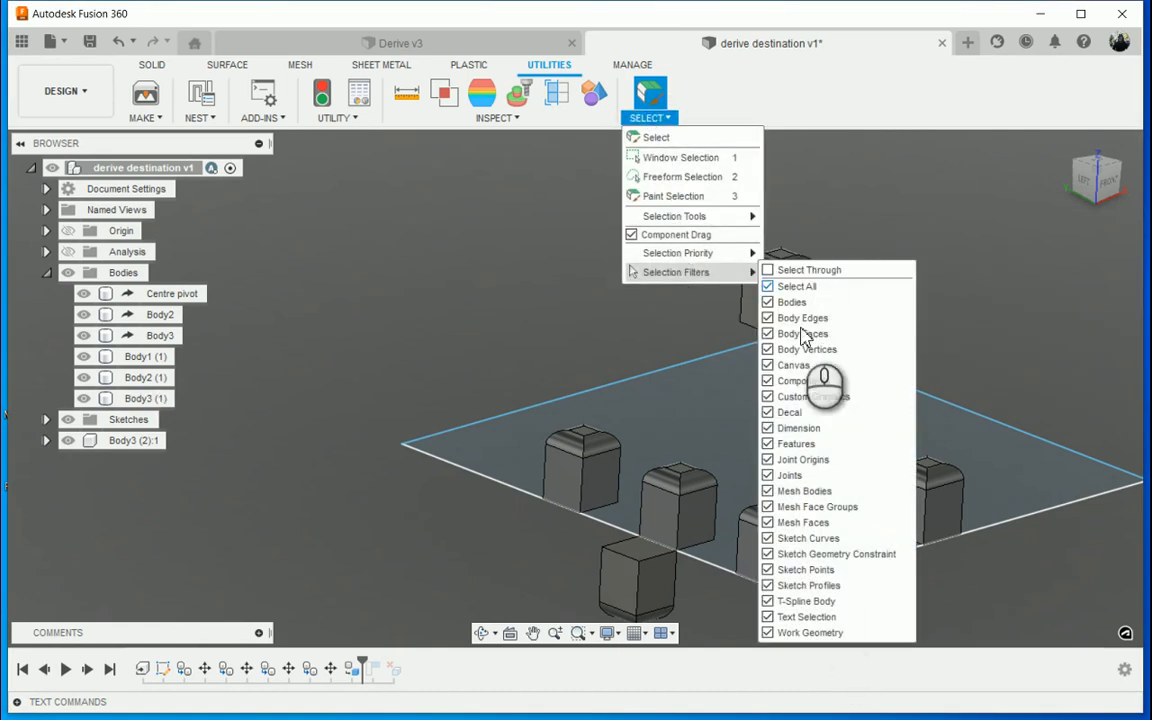
pyautogui.click(773, 275)
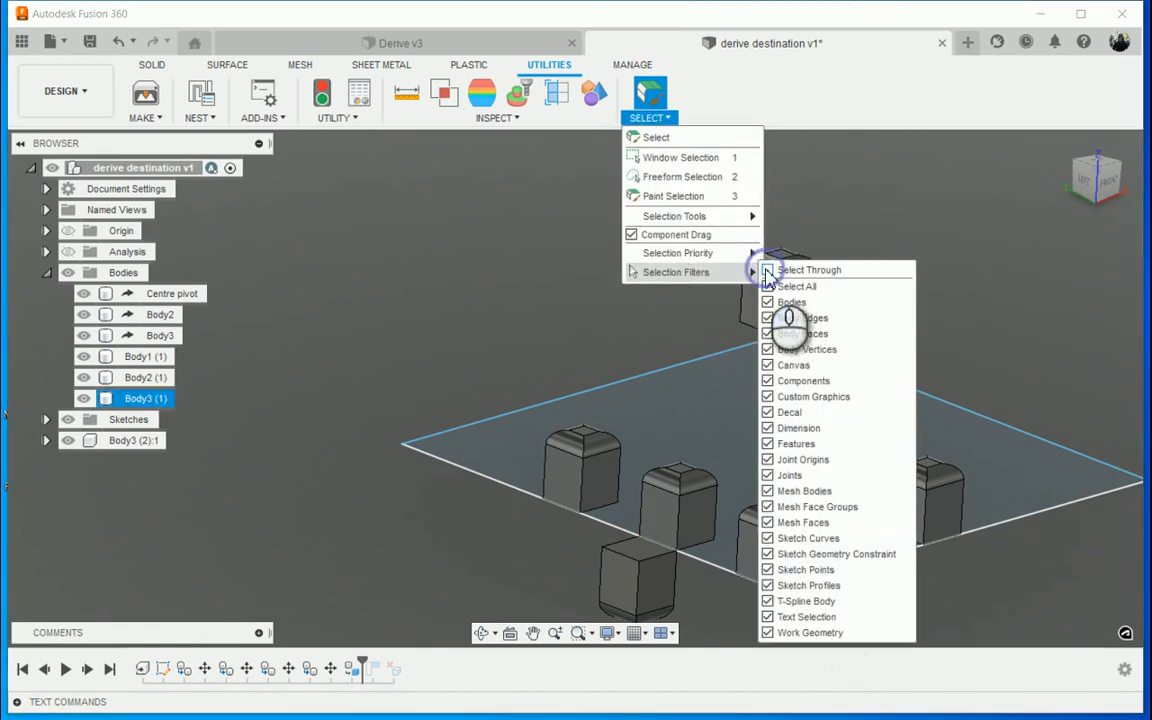
pyautogui.click(767, 287)
pyautogui.click(767, 287)
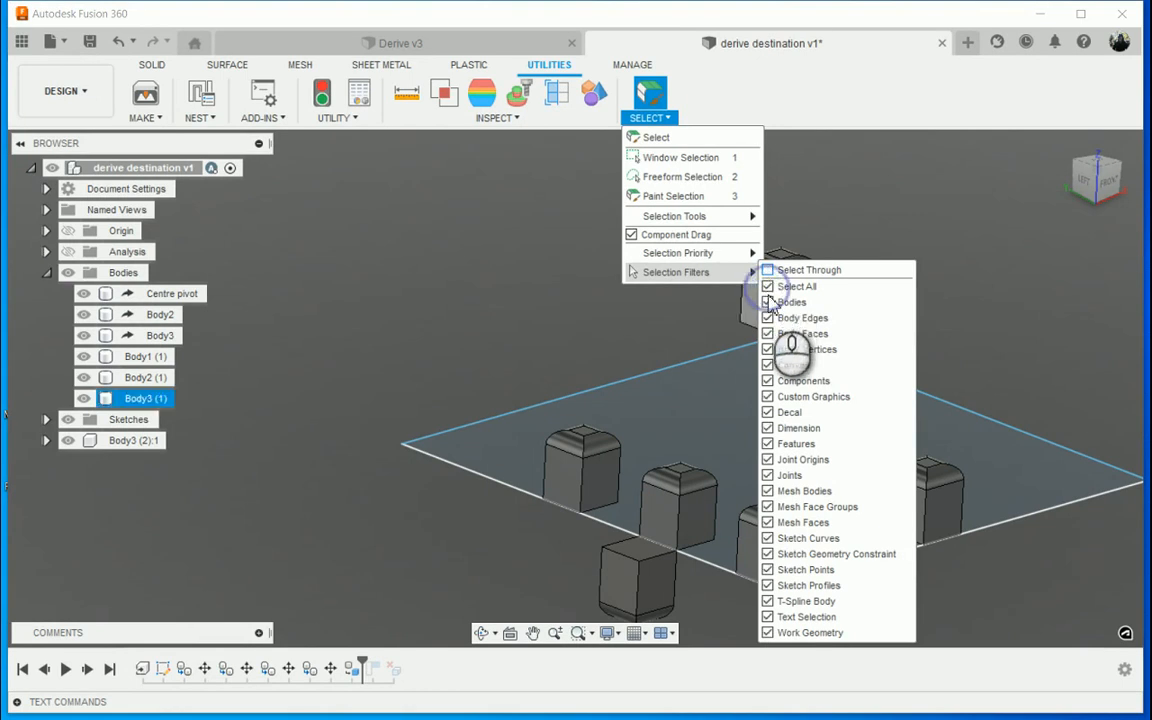
pyautogui.click(768, 287)
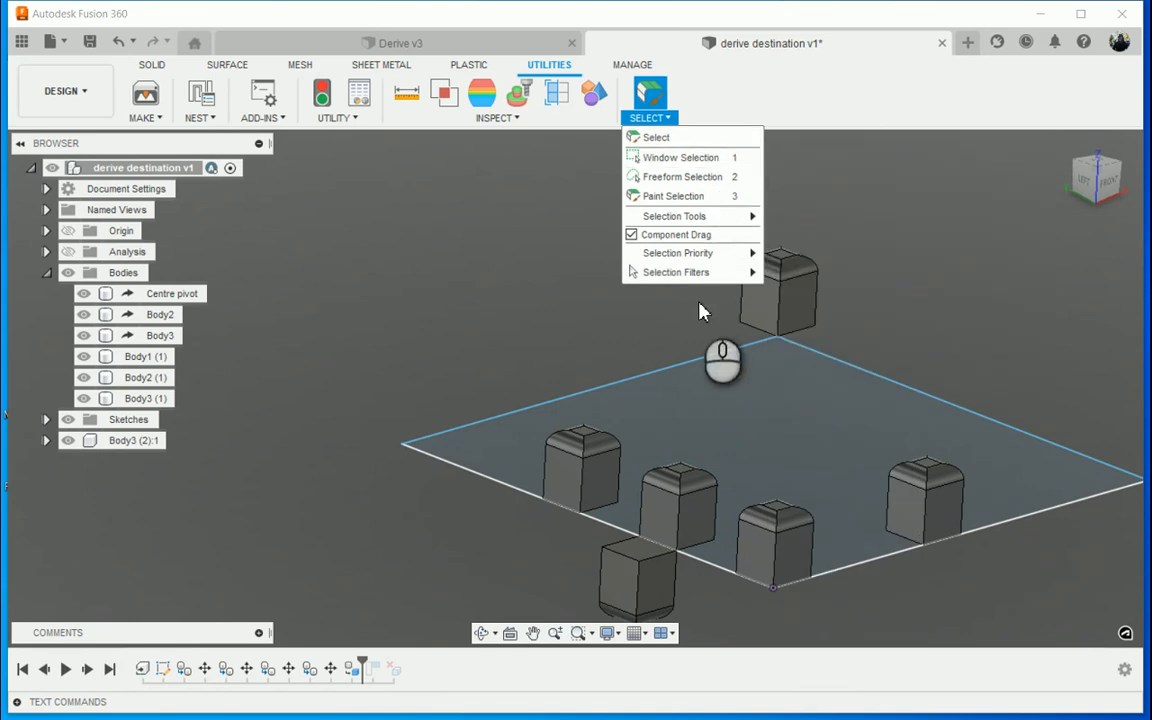
pyautogui.click(866, 222)
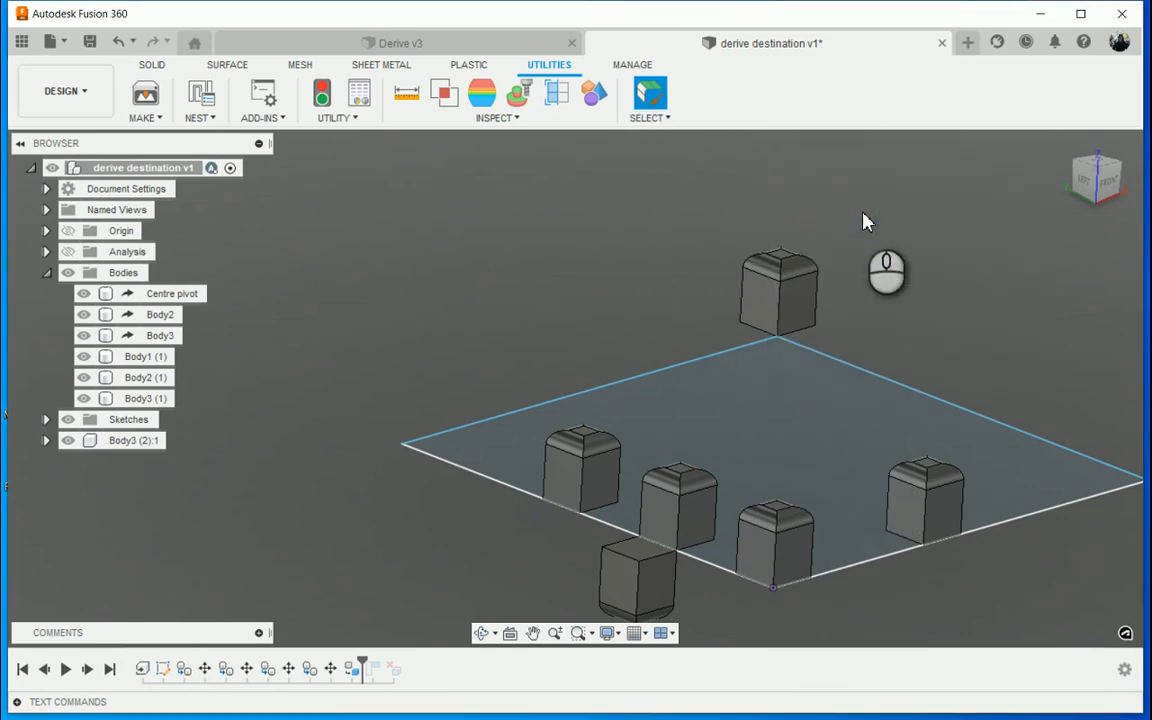